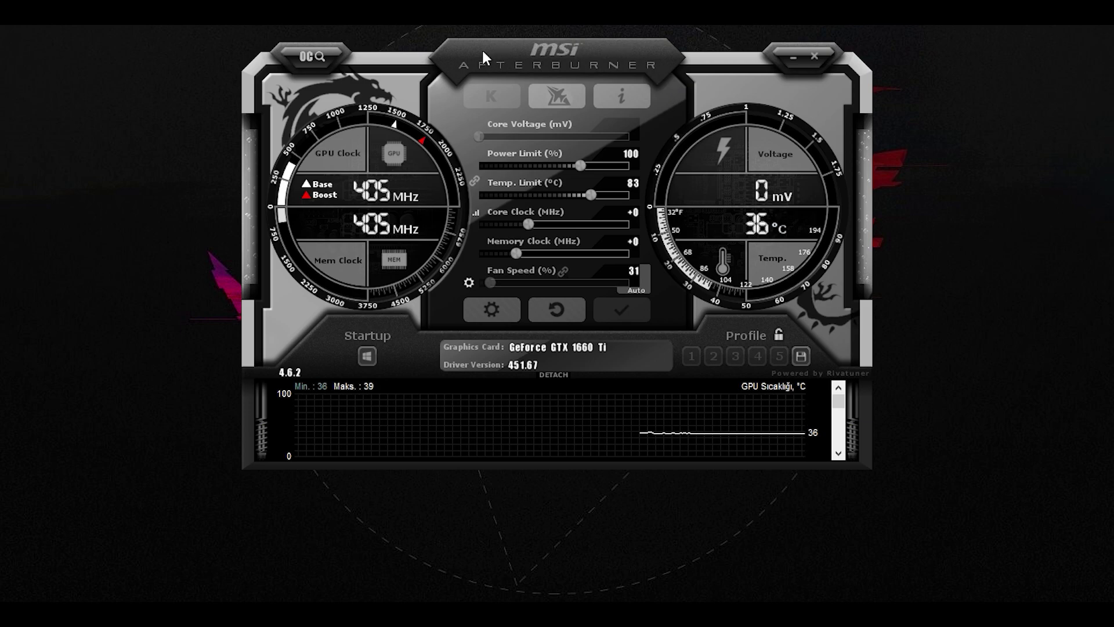
Step: Open the program settings, move the dialog aside and show the hardware monitoring (İzleme) settings
click(493, 310)
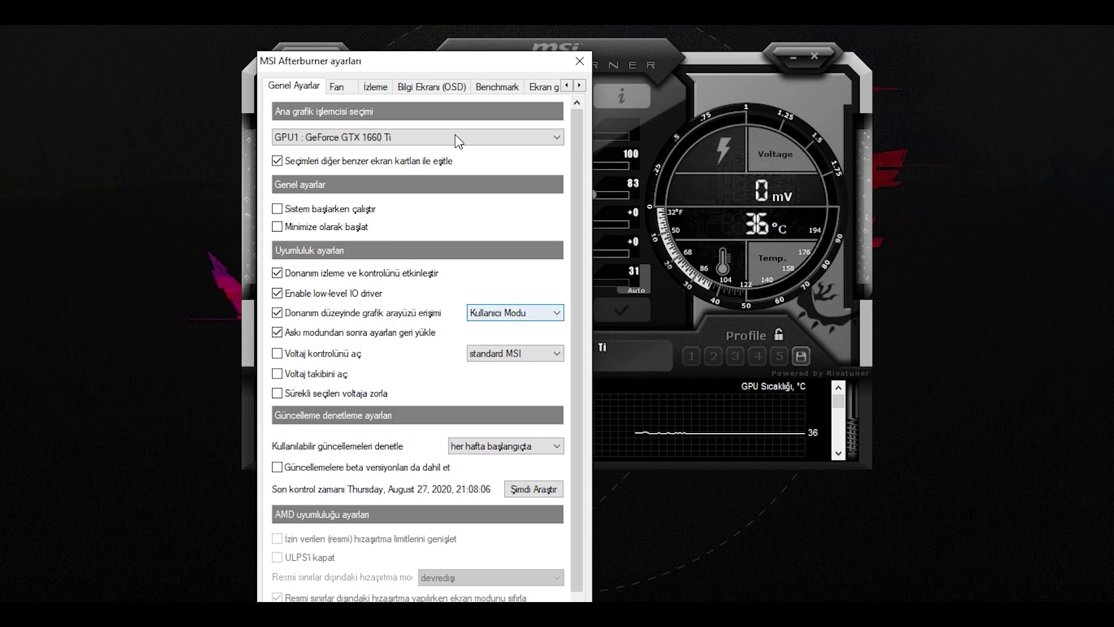
drag(408, 65, 591, 14)
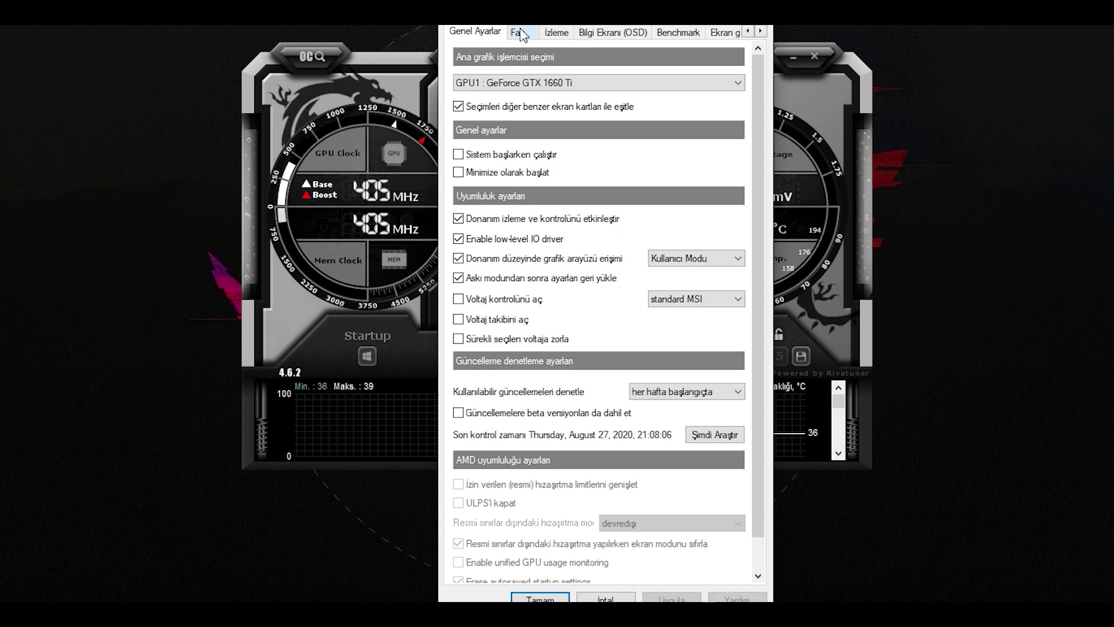
click(557, 35)
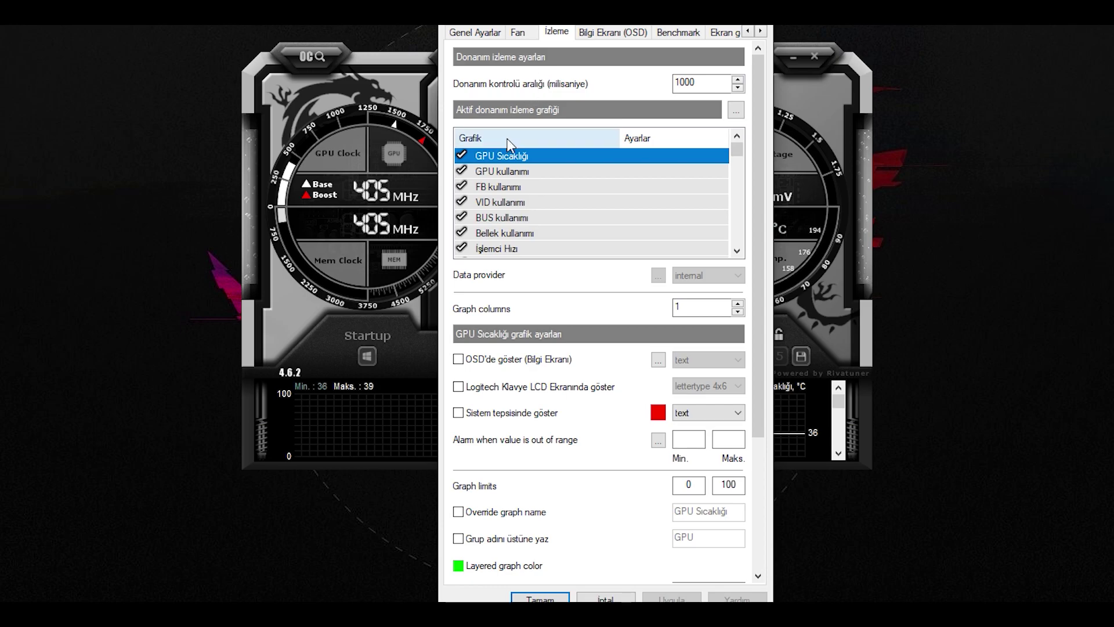
Step: Reorder the active monitoring graphs so Bellek kullanımı and İşlemci Hızı come directly after GPU kullanımı
mouse_move(736, 150)
mouse_down()
mouse_move(741, 245)
mouse_move(738, 149)
mouse_up()
click(527, 157)
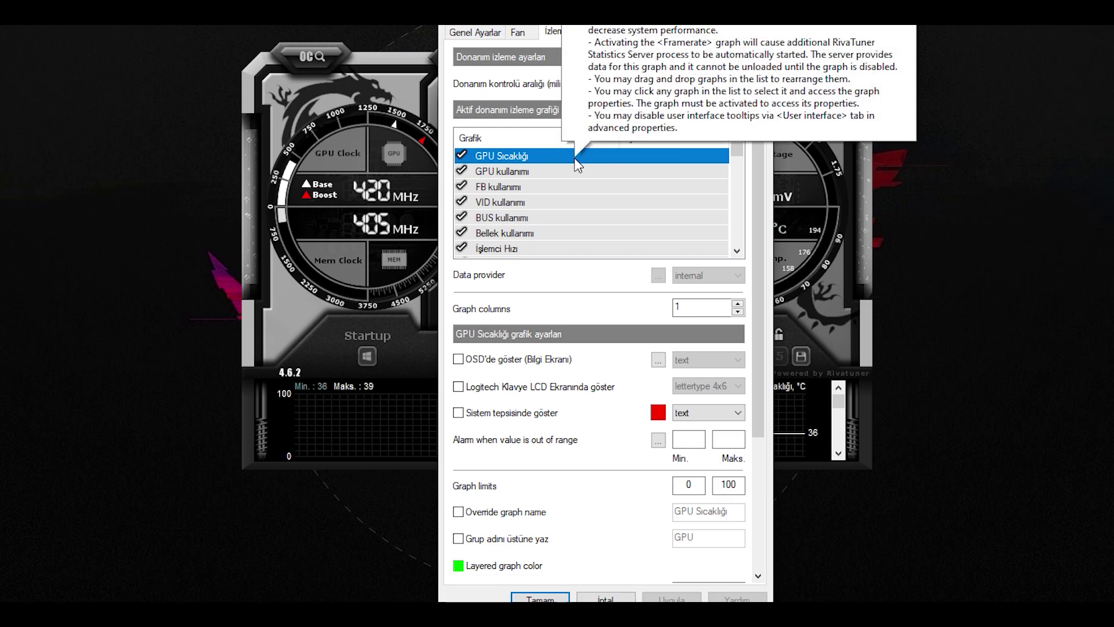
click(530, 172)
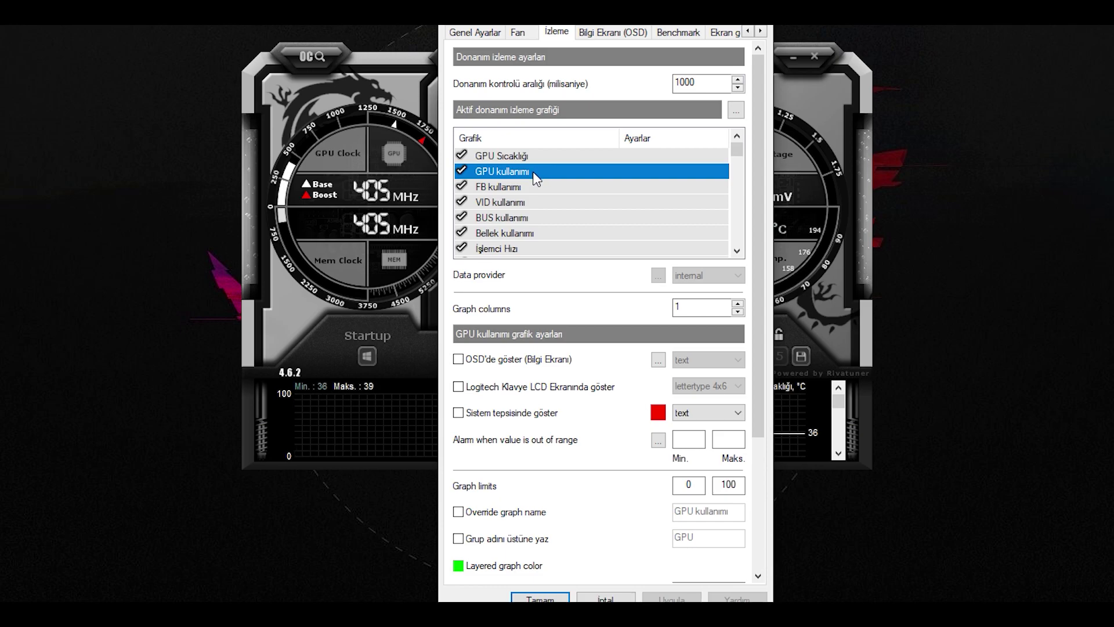
click(505, 234)
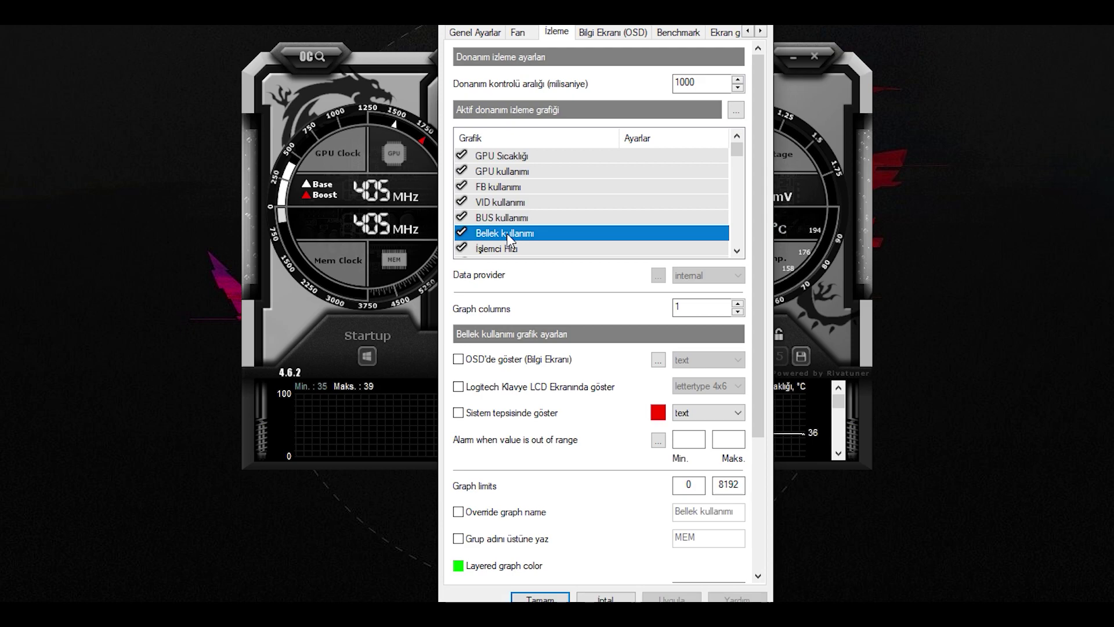
drag(510, 231, 513, 179)
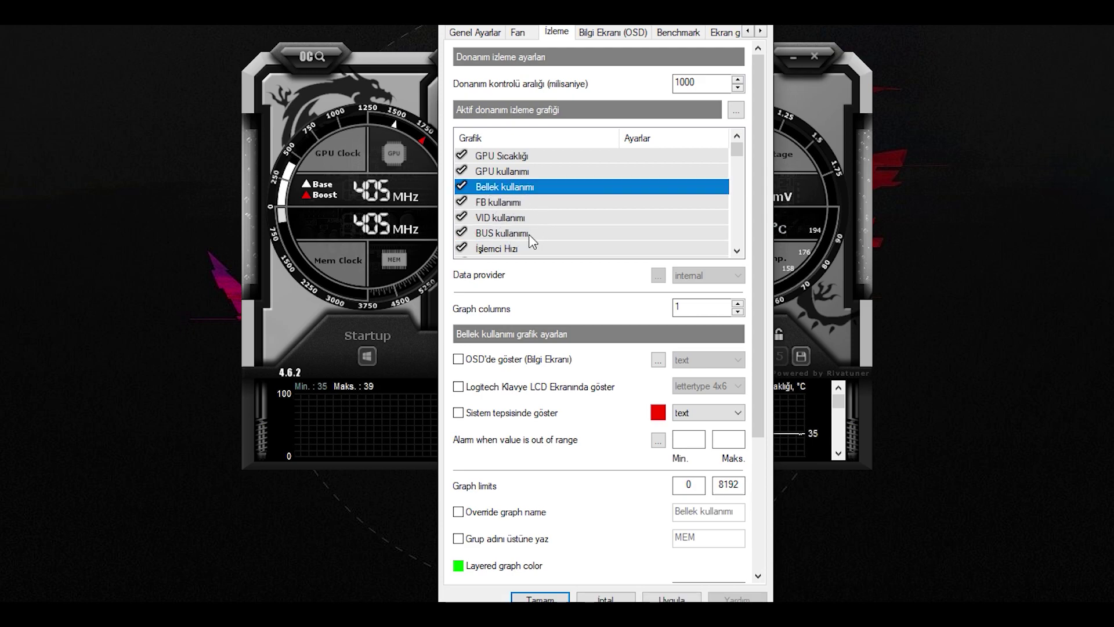
click(518, 251)
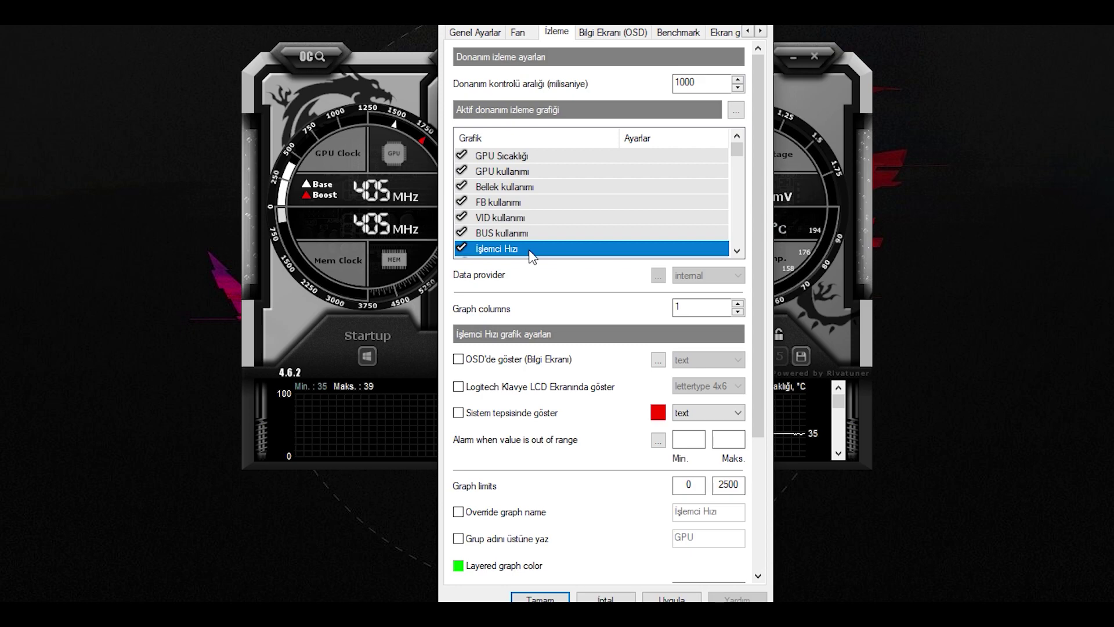
drag(530, 256, 521, 199)
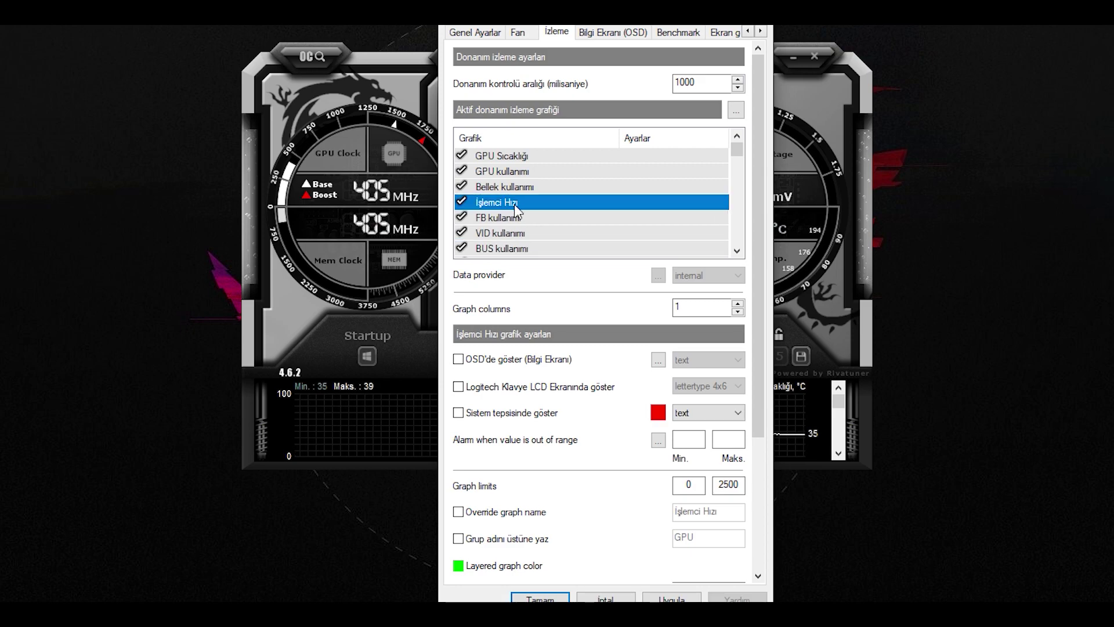
Step: Select the overall CPU temperature, CPU usage and CPU clock graphs together and move them directly below İşlemci Hızı
scroll(514, 203, down, 3)
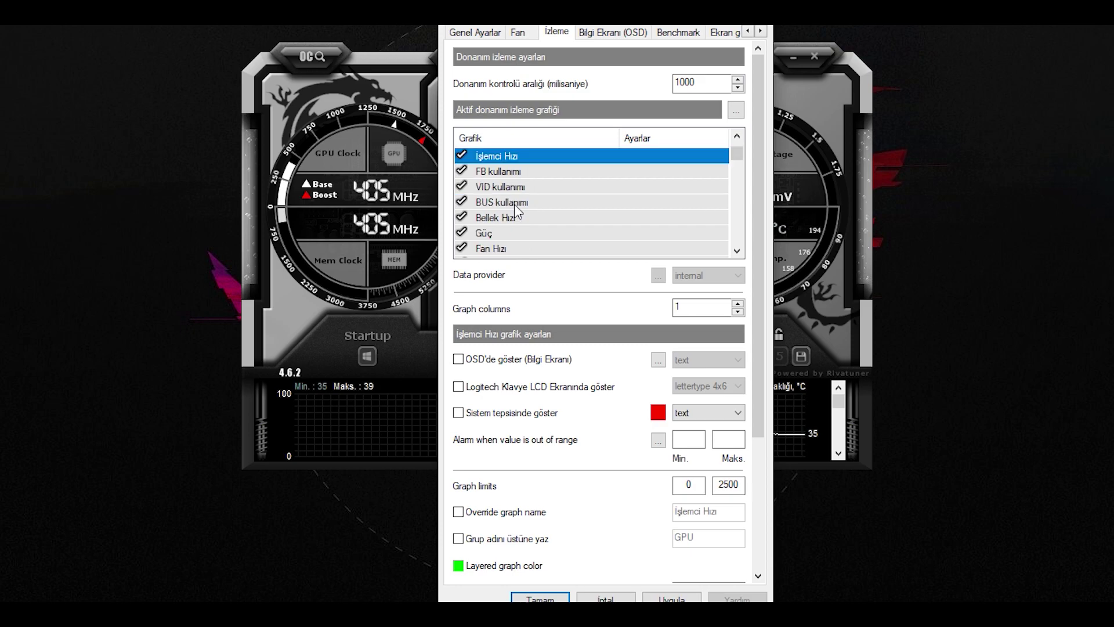
scroll(514, 205, down, 1)
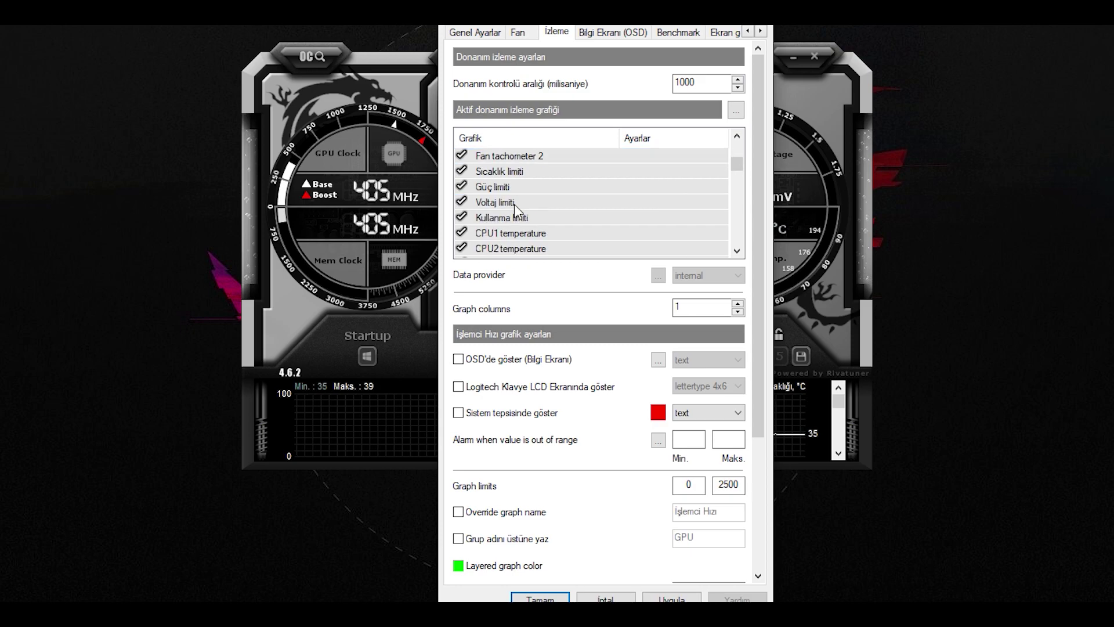
scroll(528, 208, down, 1)
scroll(530, 210, down, 4)
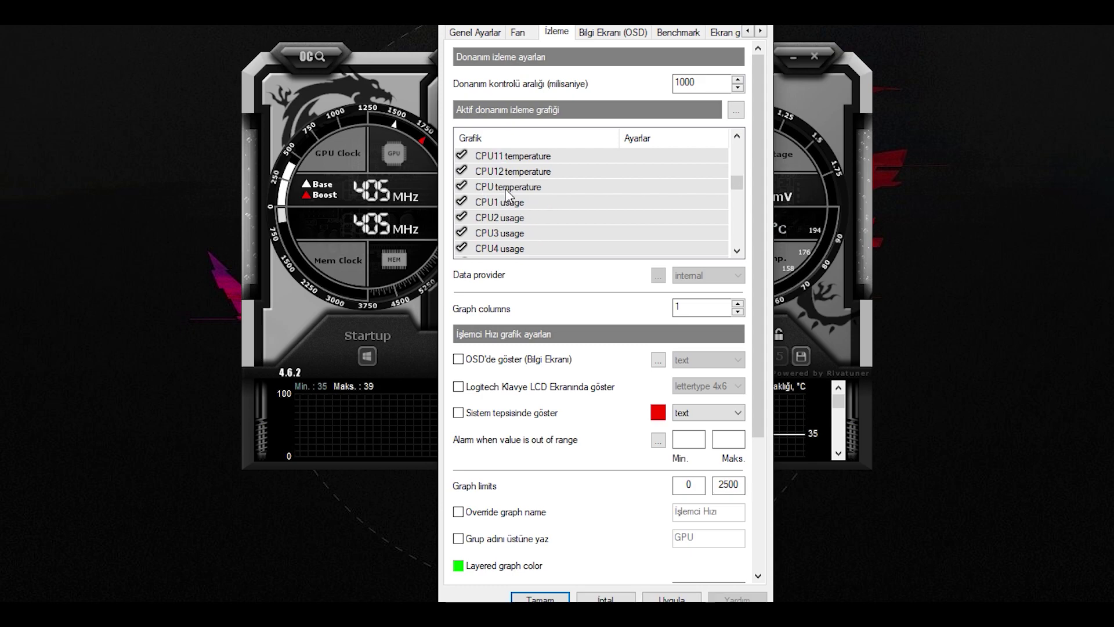
click(506, 188)
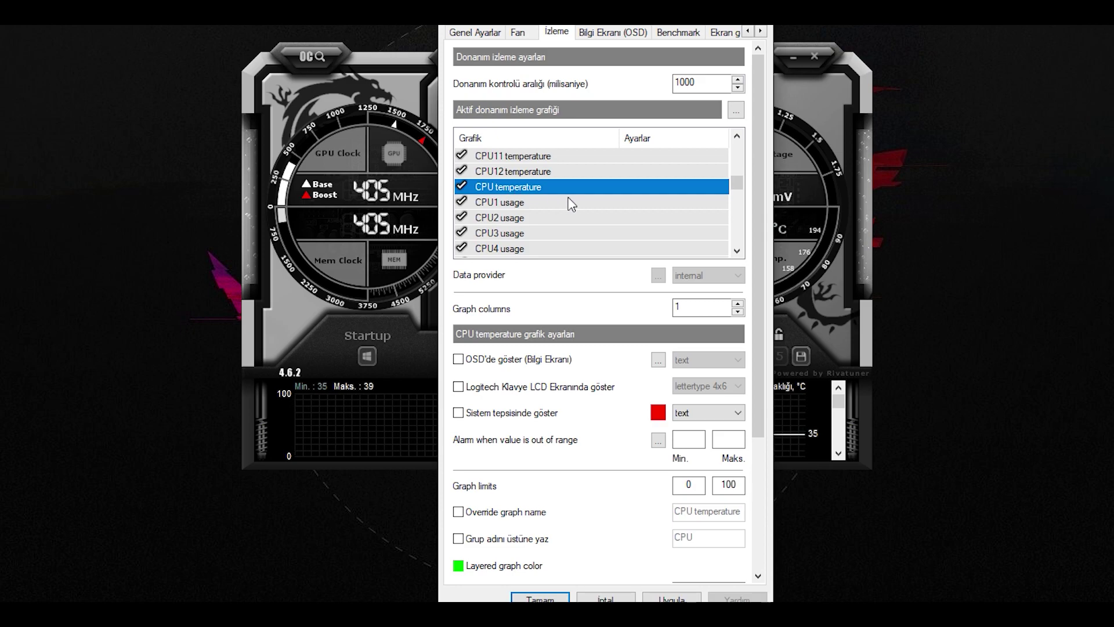
click(738, 252)
click(738, 251)
click(738, 251)
click(738, 251)
click(737, 252)
click(738, 251)
click(738, 251)
click(738, 251)
click(738, 251)
click(737, 251)
click(738, 251)
click(738, 251)
click(737, 251)
click(738, 251)
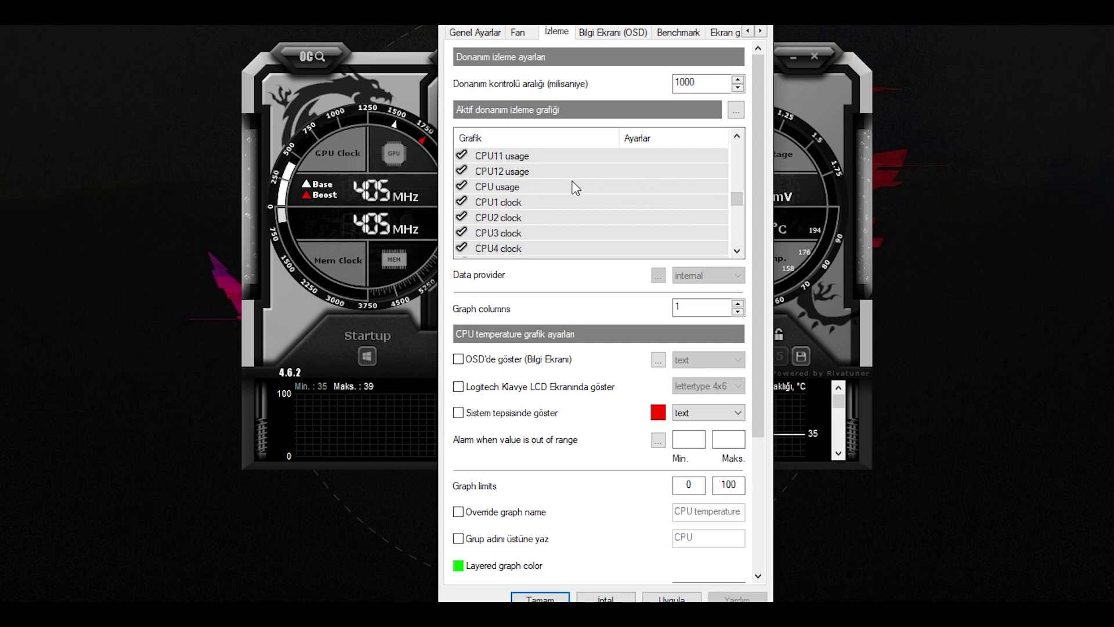
click(496, 187)
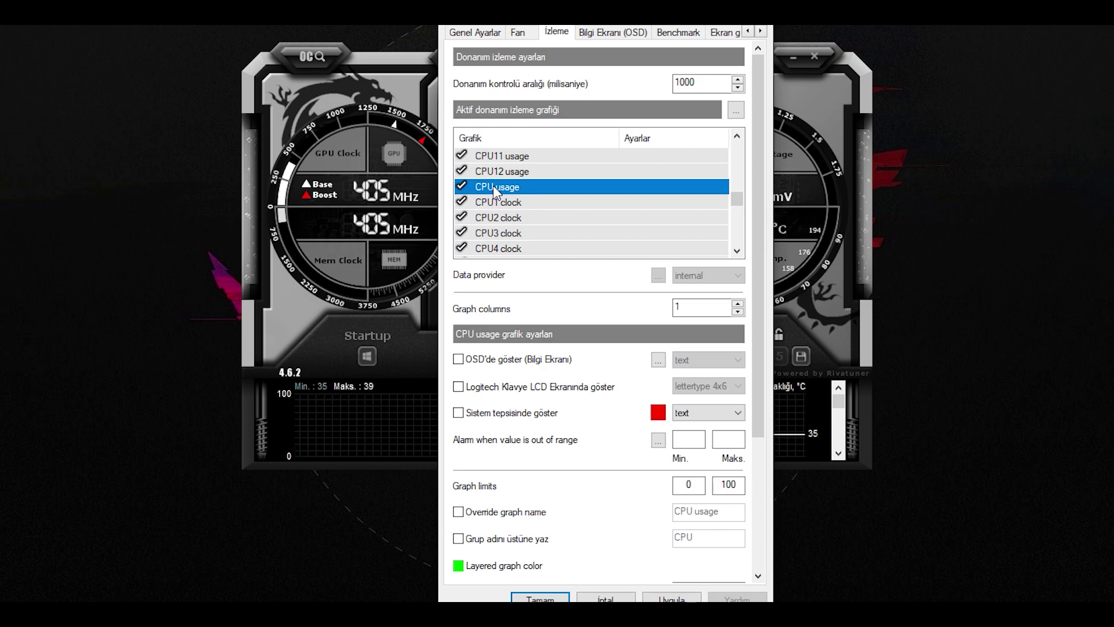
click(737, 251)
click(737, 251)
click(737, 251)
click(737, 251)
click(737, 251)
click(737, 251)
click(737, 250)
click(737, 251)
click(737, 250)
click(737, 251)
click(737, 251)
click(737, 251)
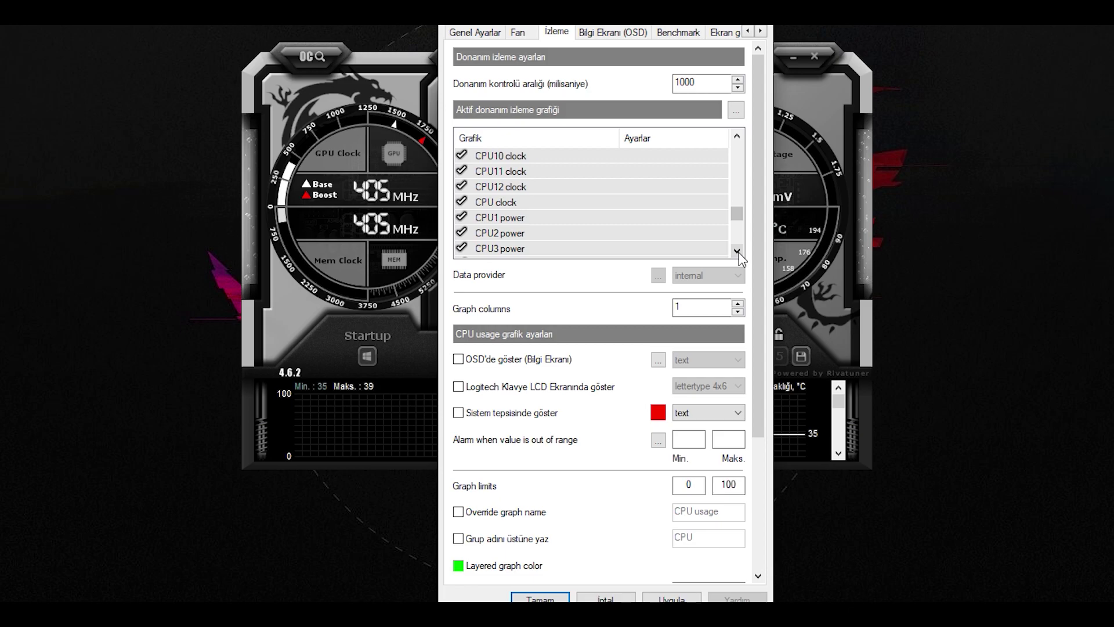
click(546, 203)
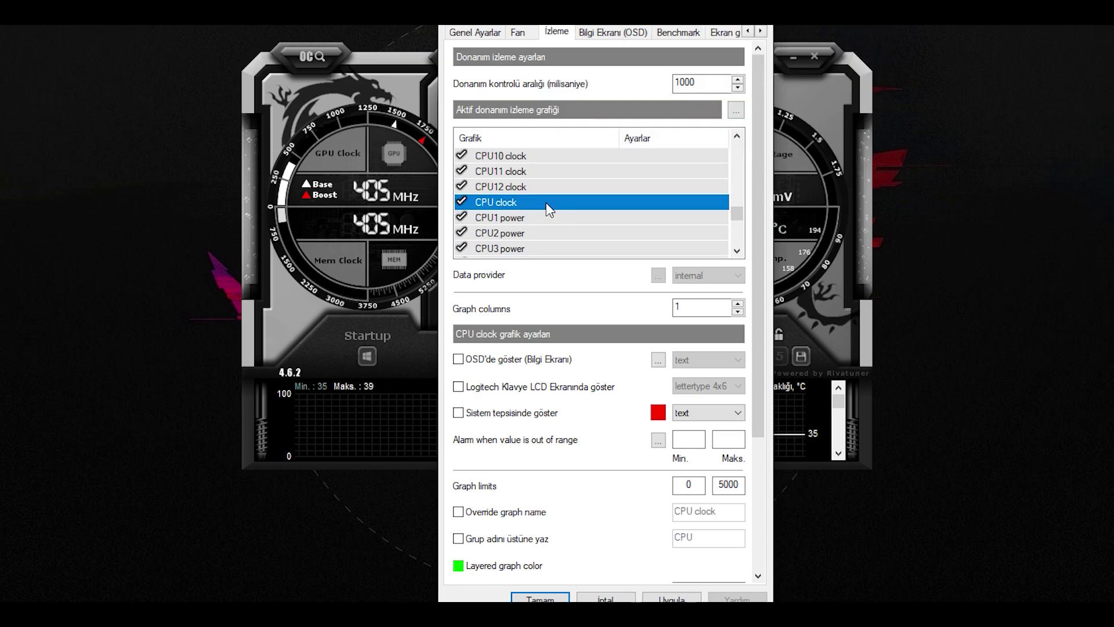
drag(539, 200, 542, 234)
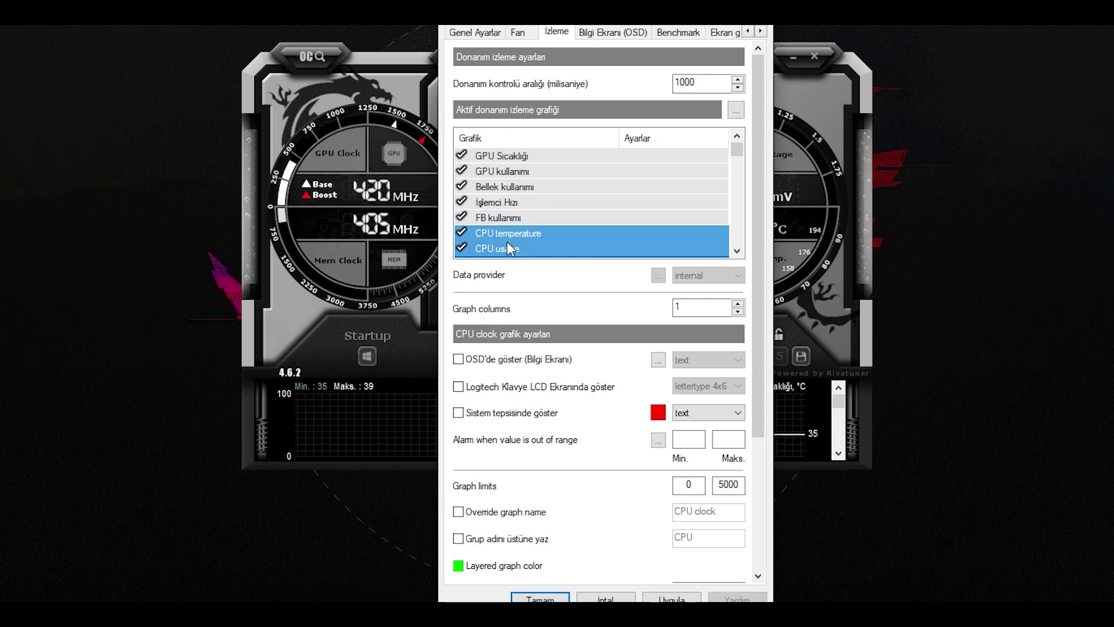
scroll(507, 242, down, 1)
drag(514, 186, 515, 169)
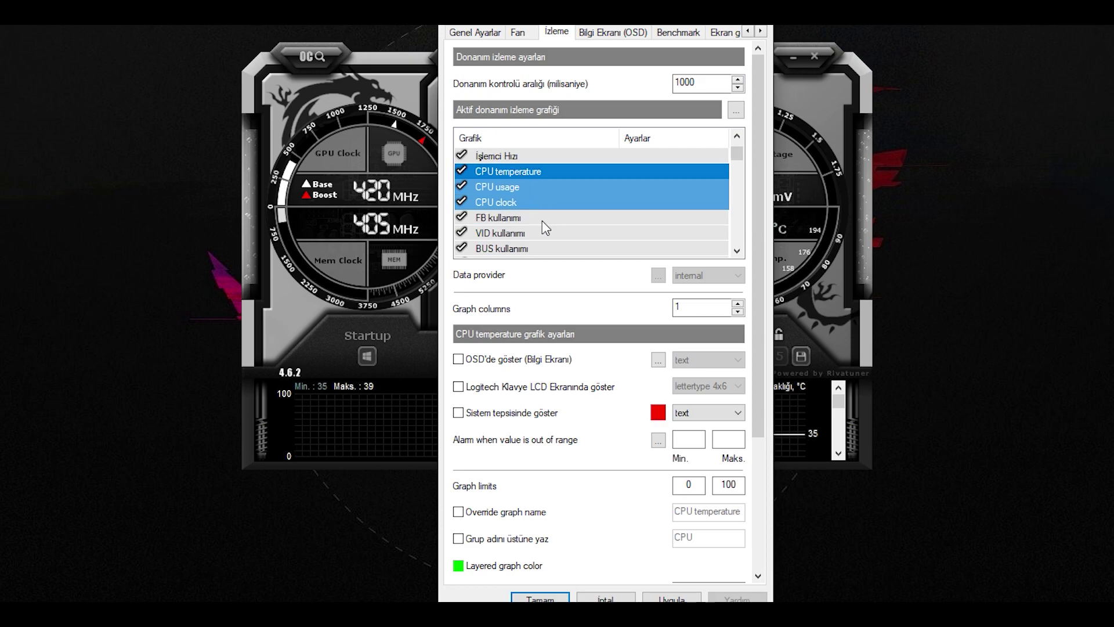
Step: Clear the group selection and move CPU usage above CPU temperature in the monitoring graph list
scroll(542, 225, up, 1)
click(540, 209)
click(554, 218)
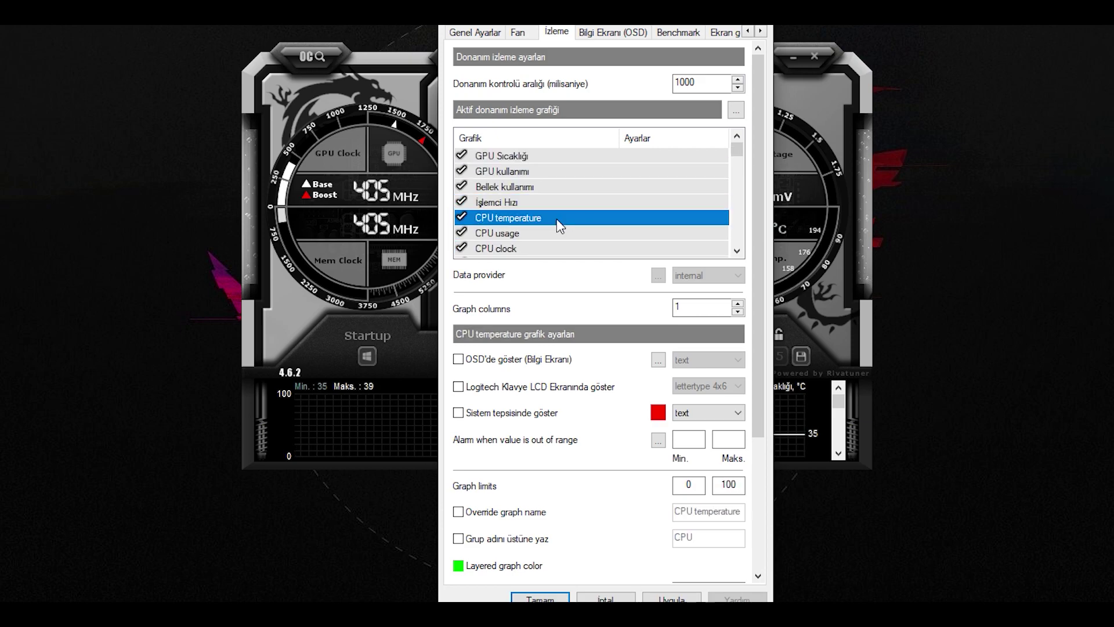
click(496, 234)
drag(476, 233, 503, 215)
click(504, 233)
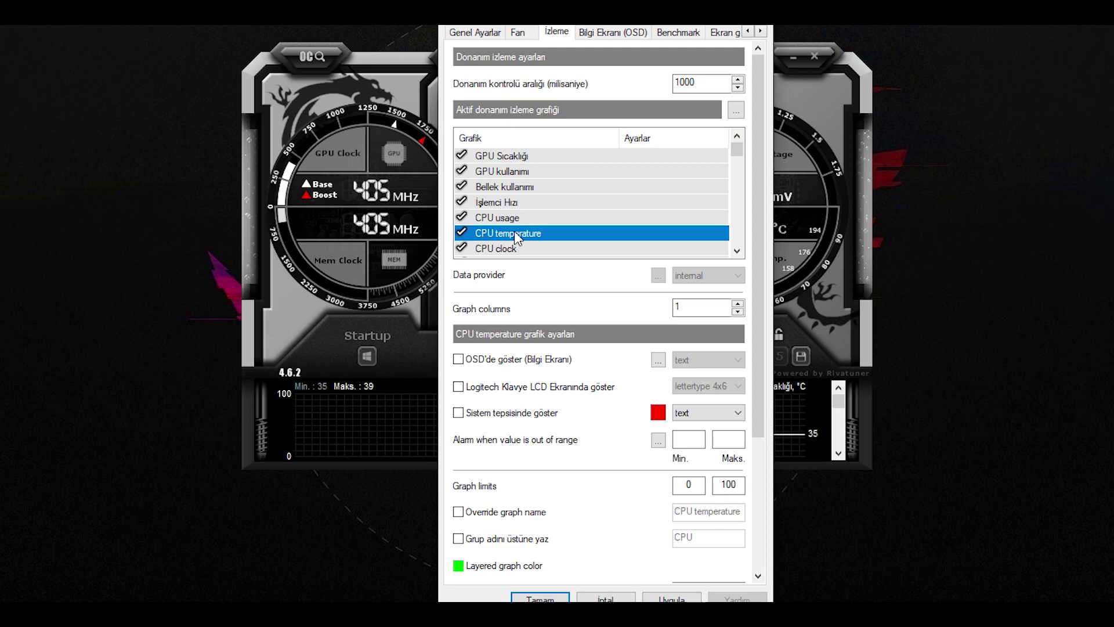
click(498, 250)
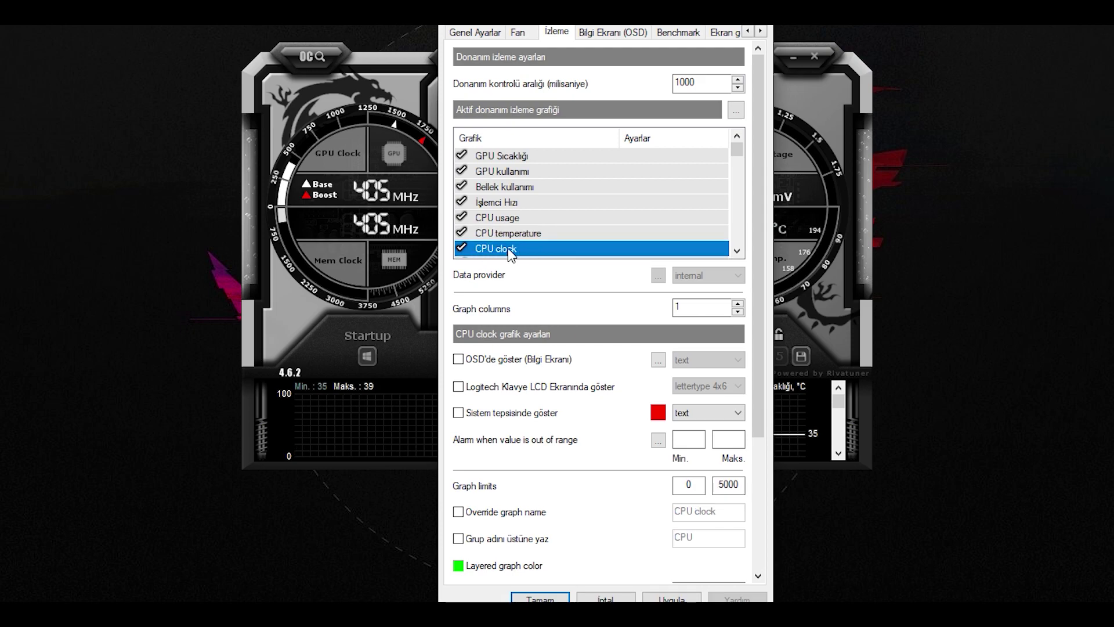
Step: Move the RAM usage graph up the monitoring list to directly below CPU clock
scroll(525, 248, down, 1)
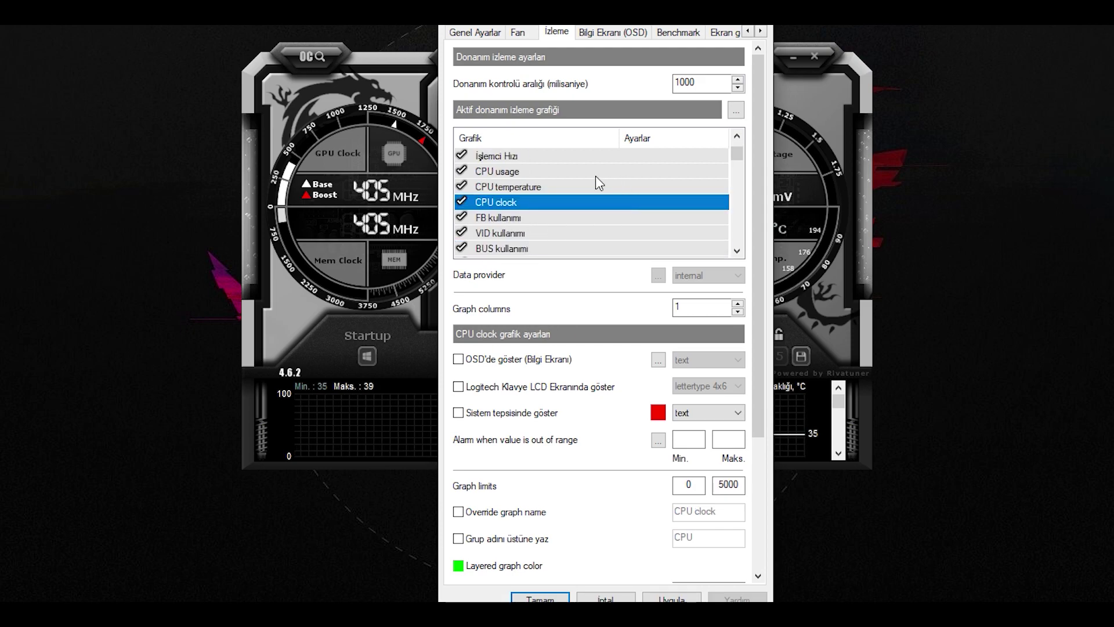
scroll(535, 218, down, 7)
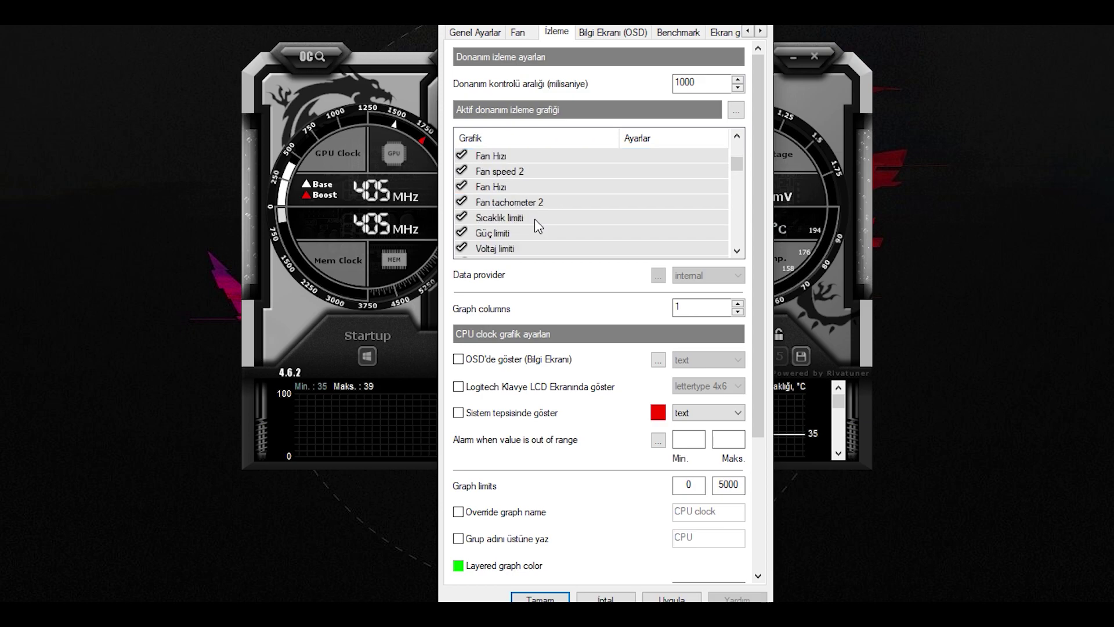
scroll(535, 219, down, 9)
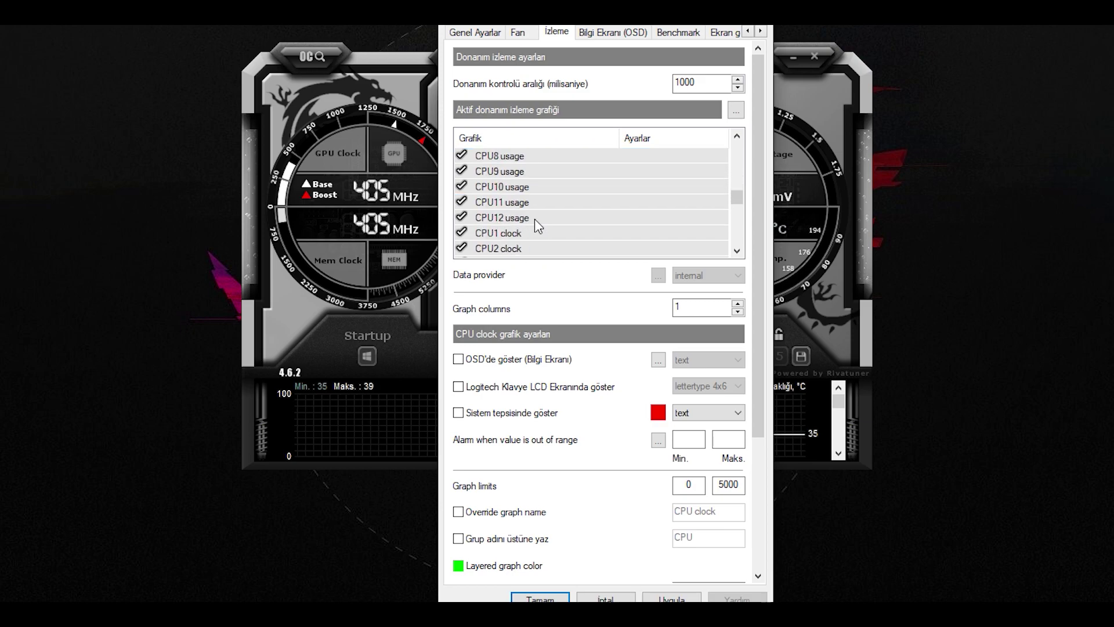
scroll(535, 218, down, 4)
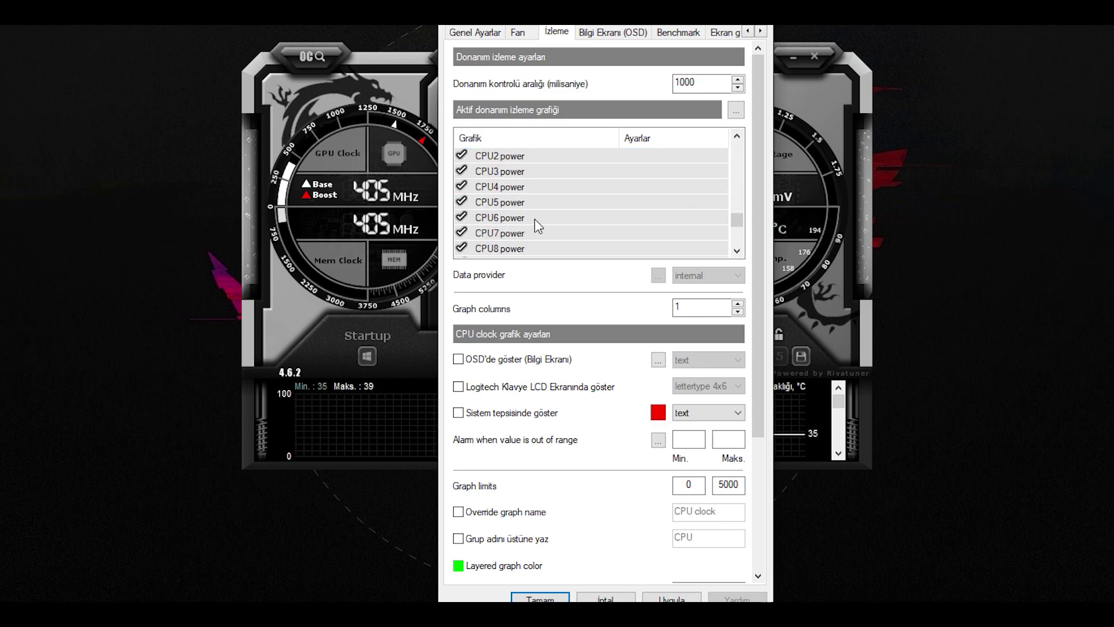
scroll(506, 235, down, 1)
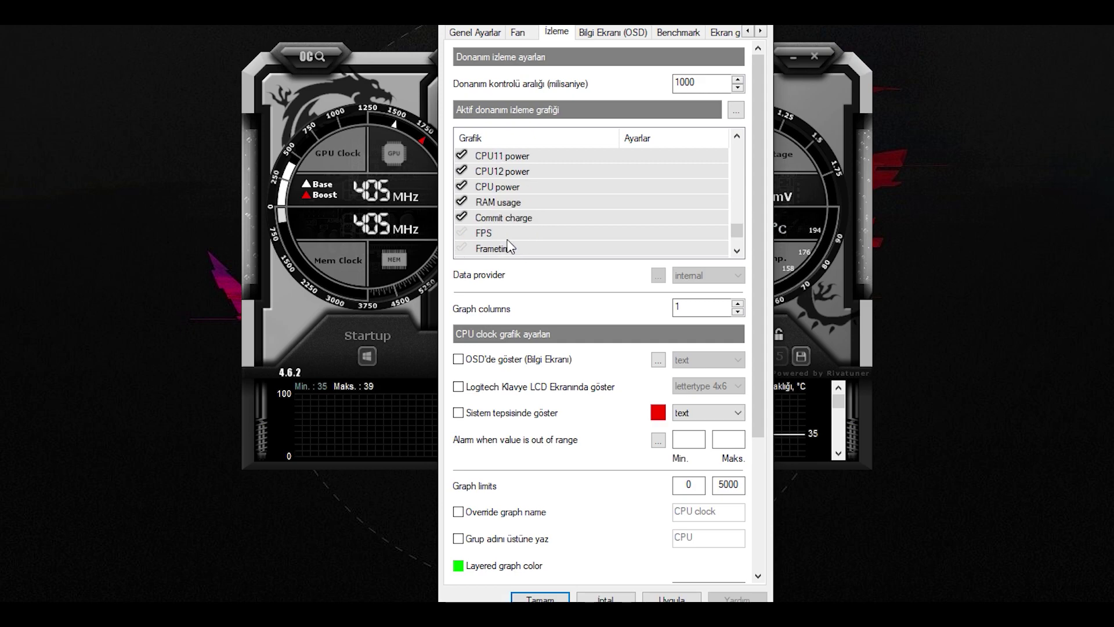
click(499, 206)
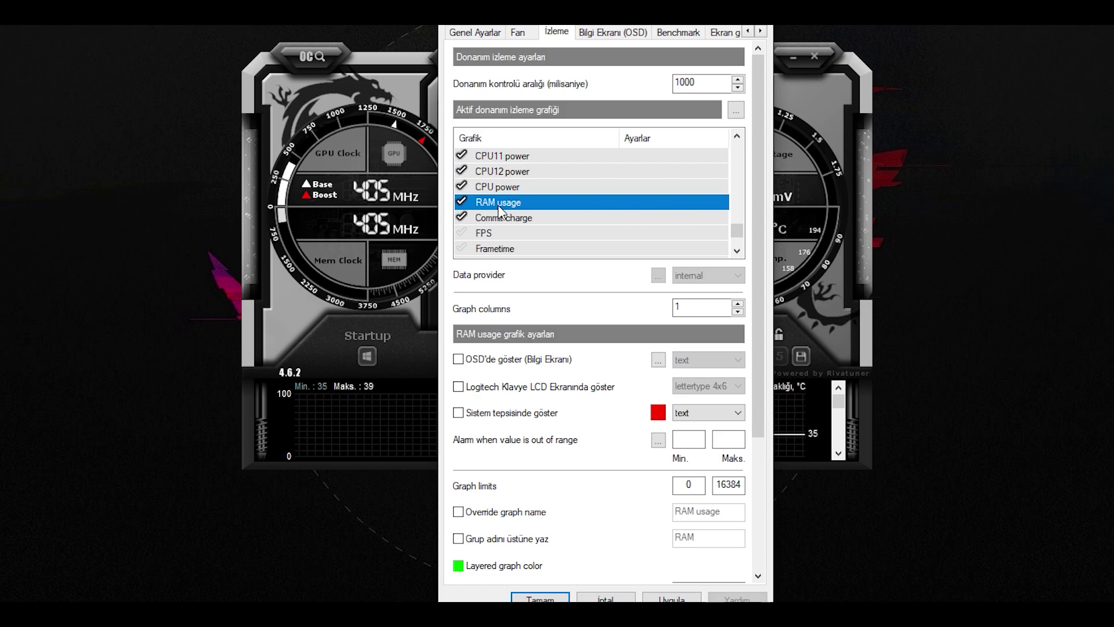
mouse_move(504, 183)
mouse_down()
mouse_move(500, 209)
mouse_move(511, 175)
mouse_up()
scroll(512, 174, up, 8)
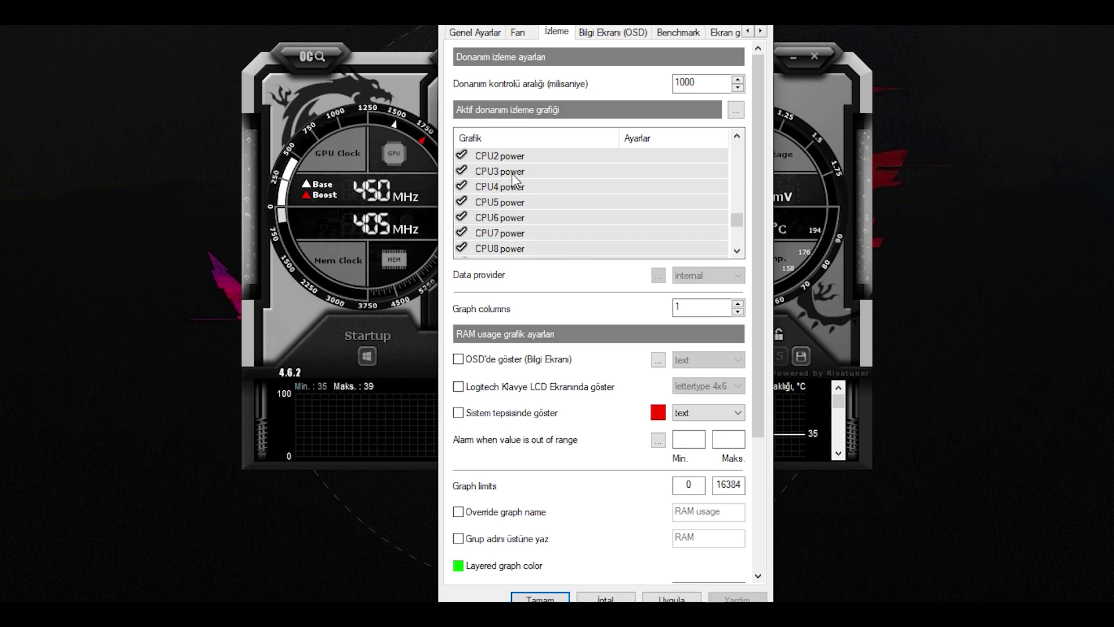
scroll(512, 172, up, 10)
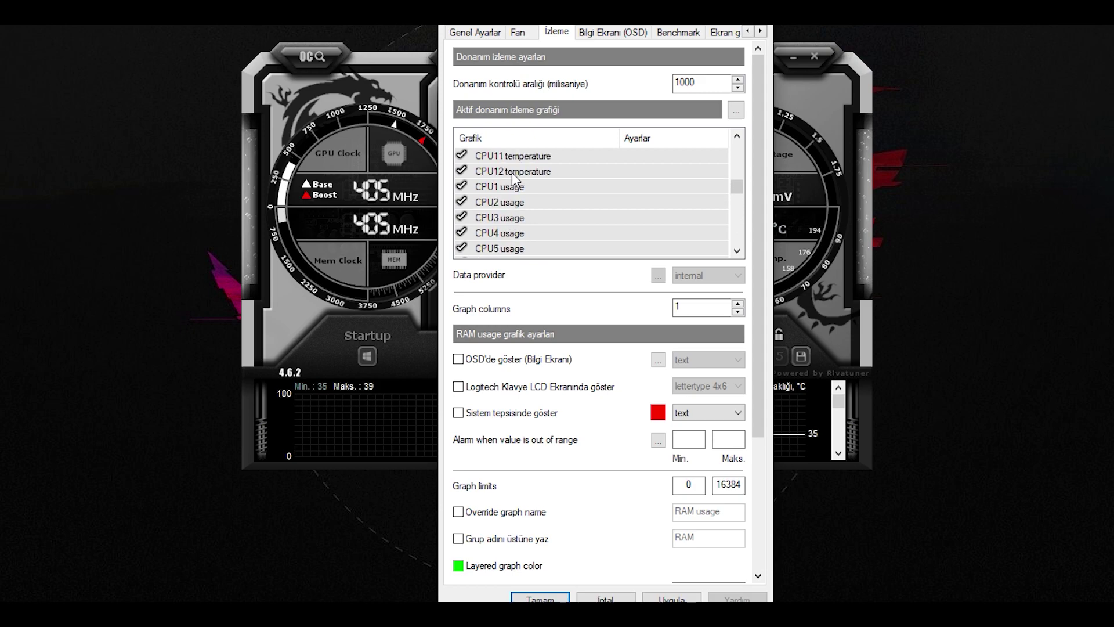
scroll(512, 173, up, 5)
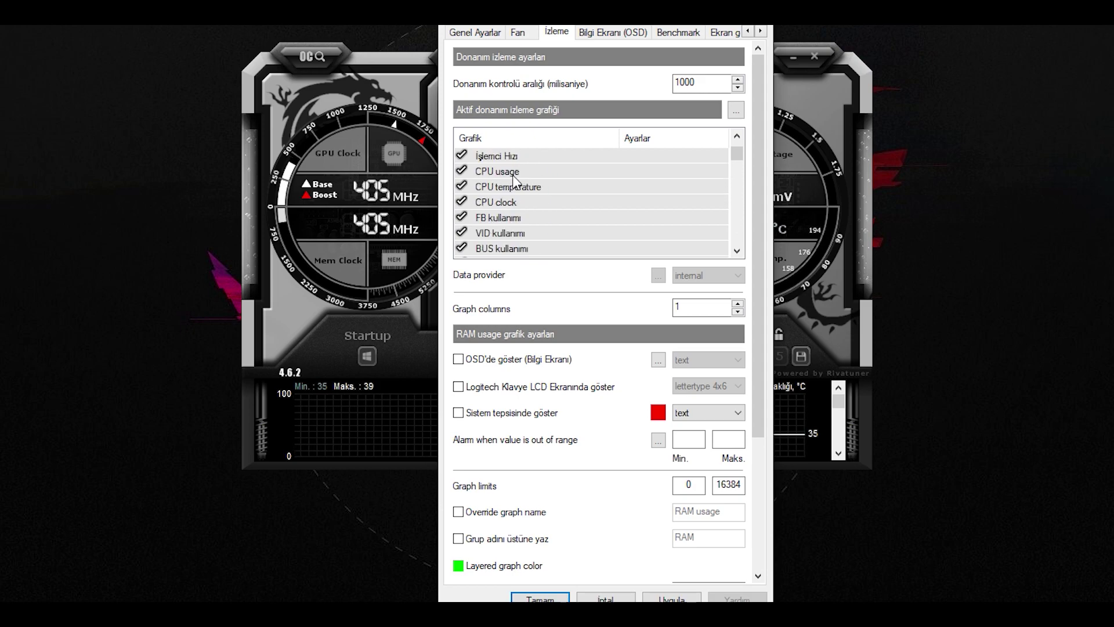
mouse_move(521, 210)
mouse_down()
mouse_move(525, 249)
mouse_move(517, 218)
mouse_up()
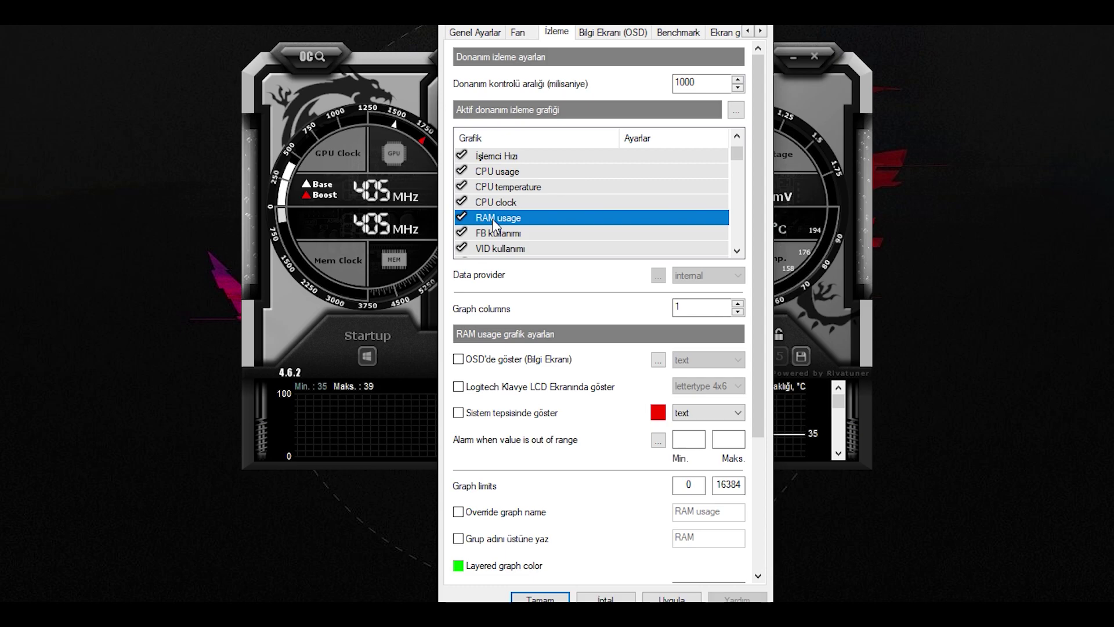
Step: Select the graphs from FPS through Framerate 0.1% Low together and move them directly below RAM usage in the monitoring list
scroll(492, 218, down, 15)
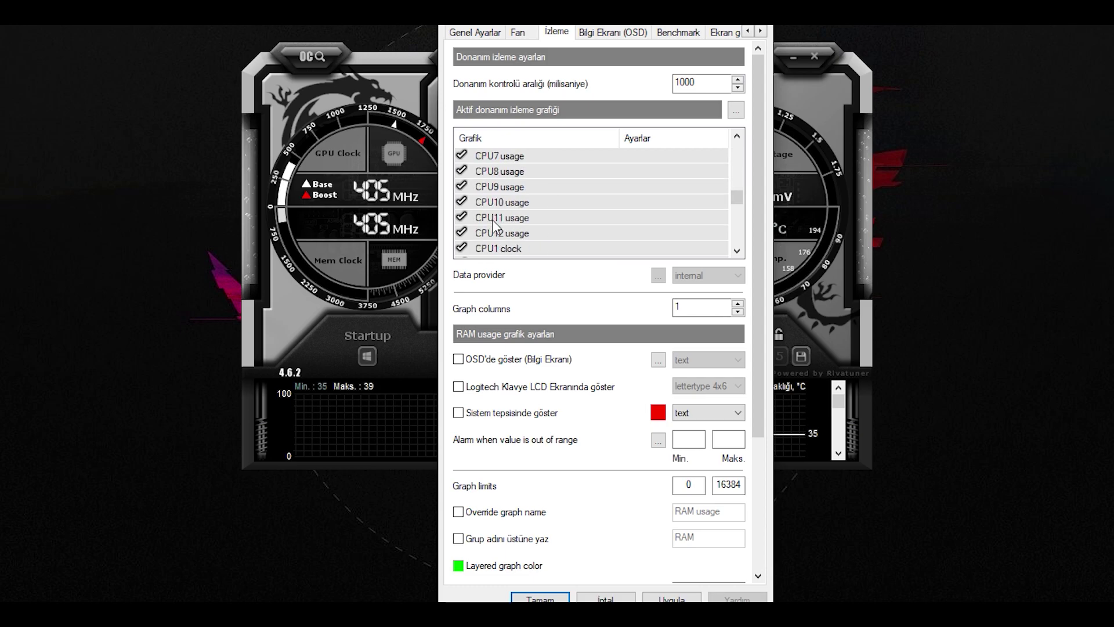
scroll(493, 226, down, 2)
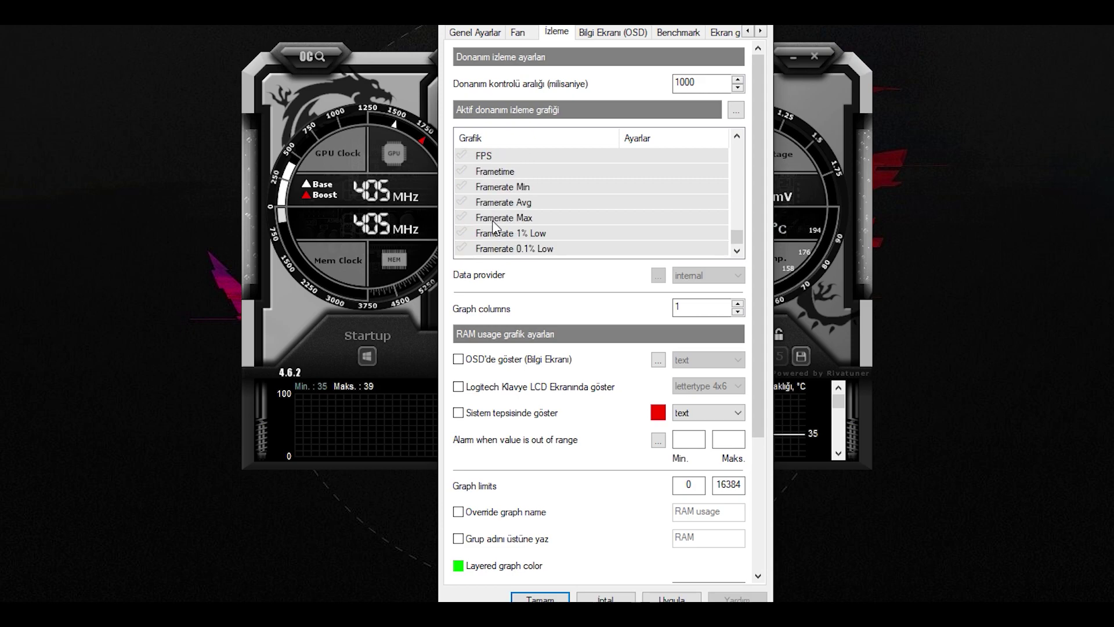
click(492, 156)
click(510, 172)
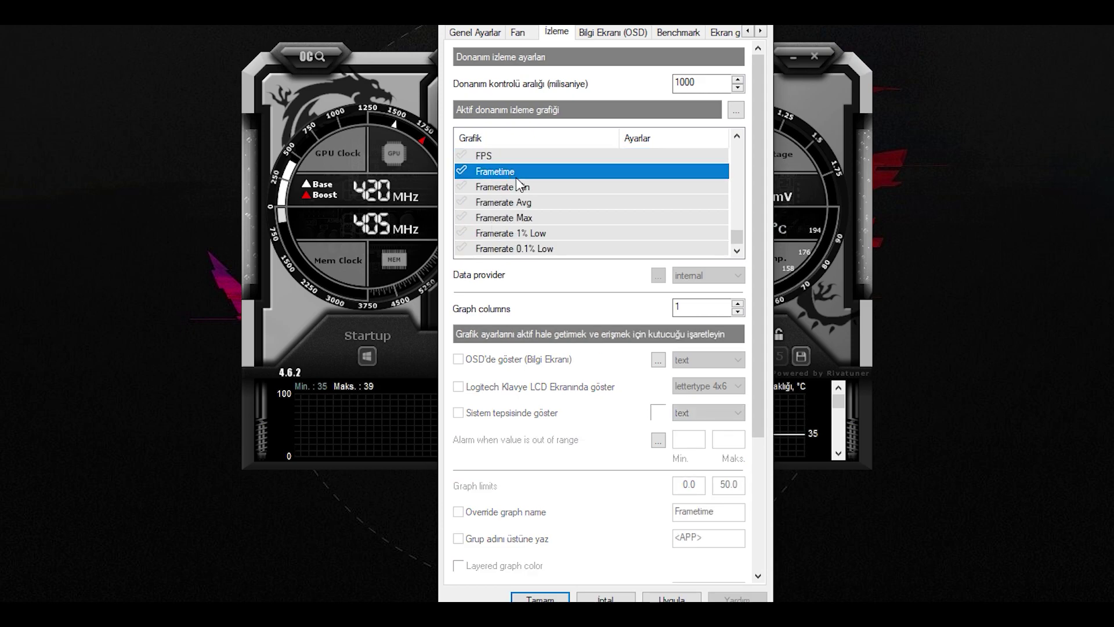
click(523, 186)
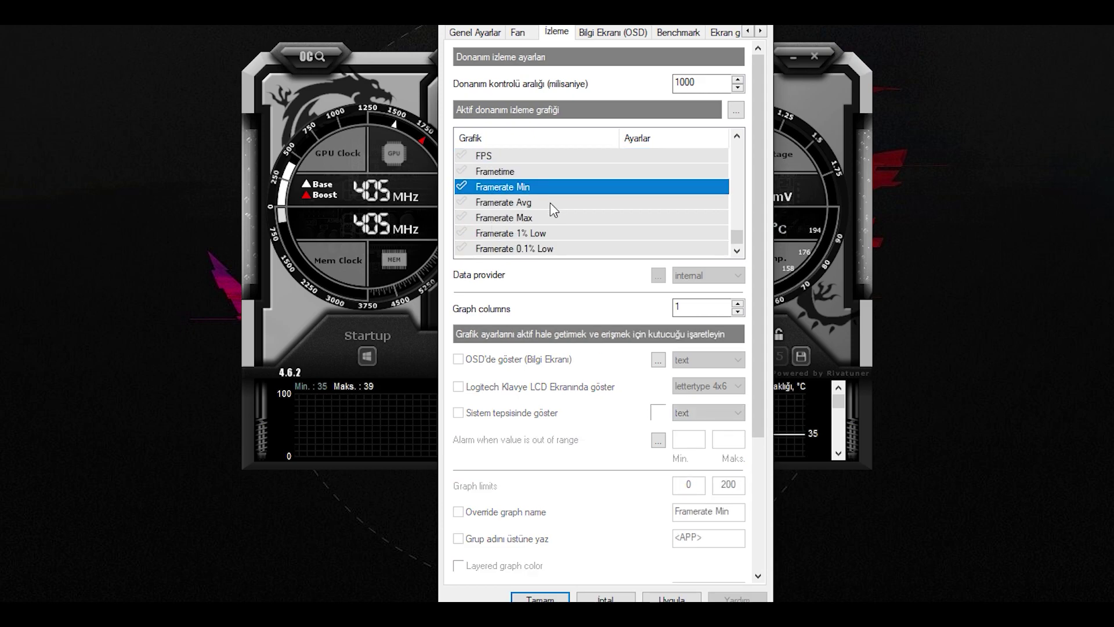
click(543, 233)
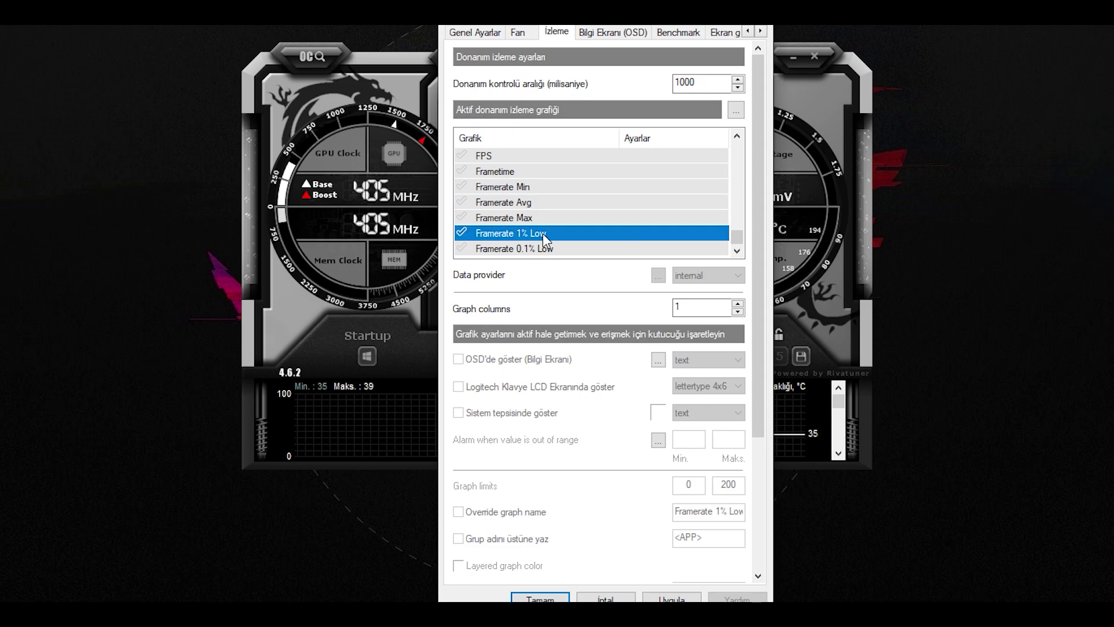
click(559, 249)
click(489, 155)
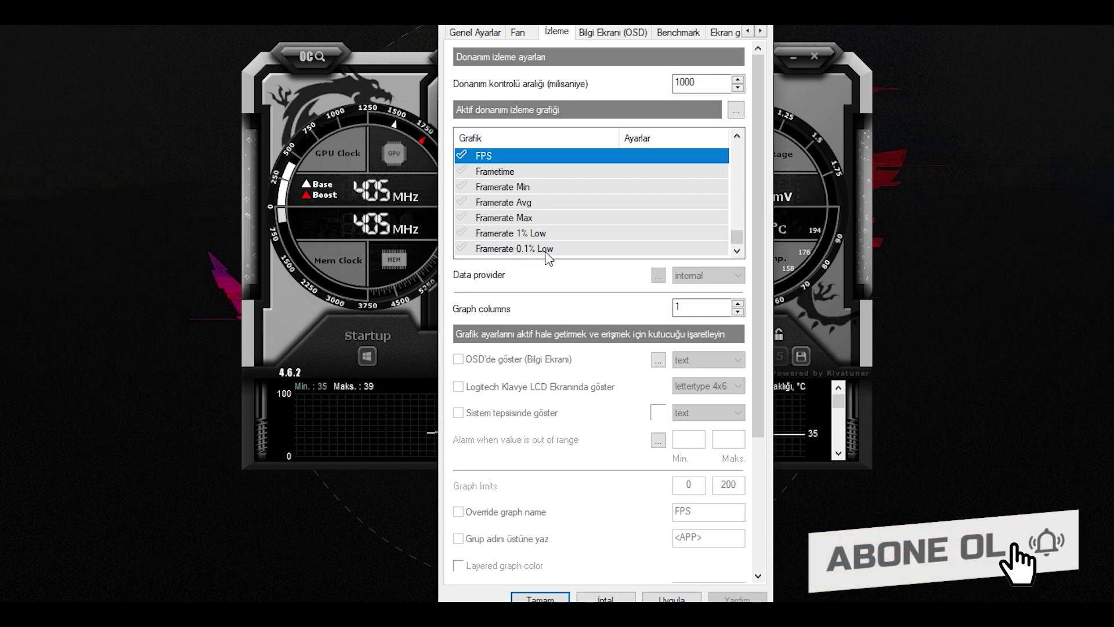
shift+click(530, 249)
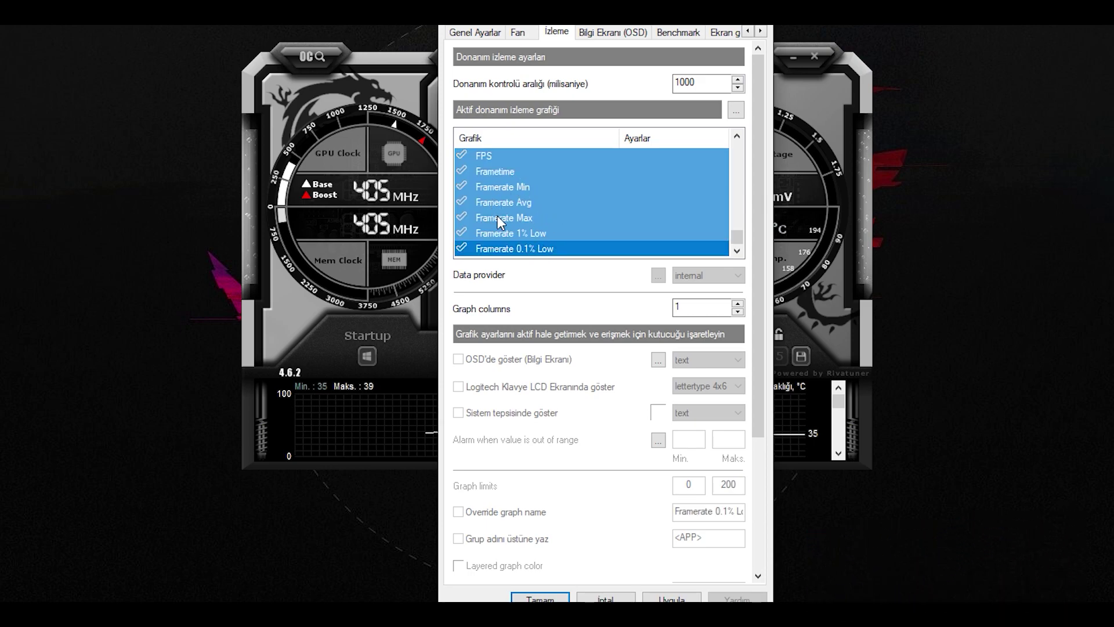
drag(490, 156, 495, 198)
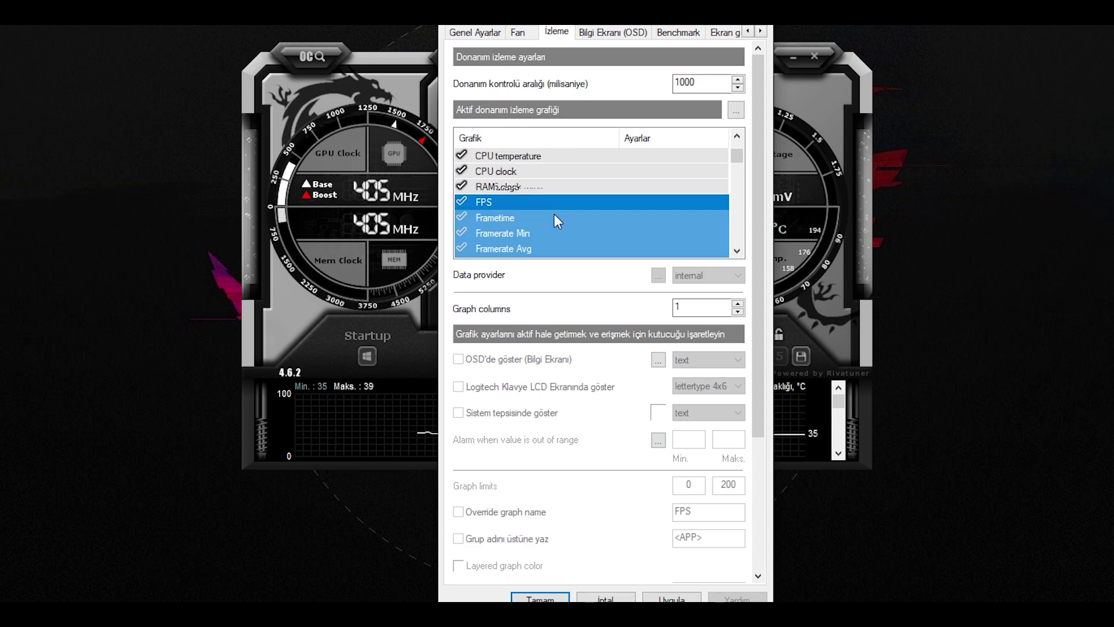
scroll(555, 215, down, 1)
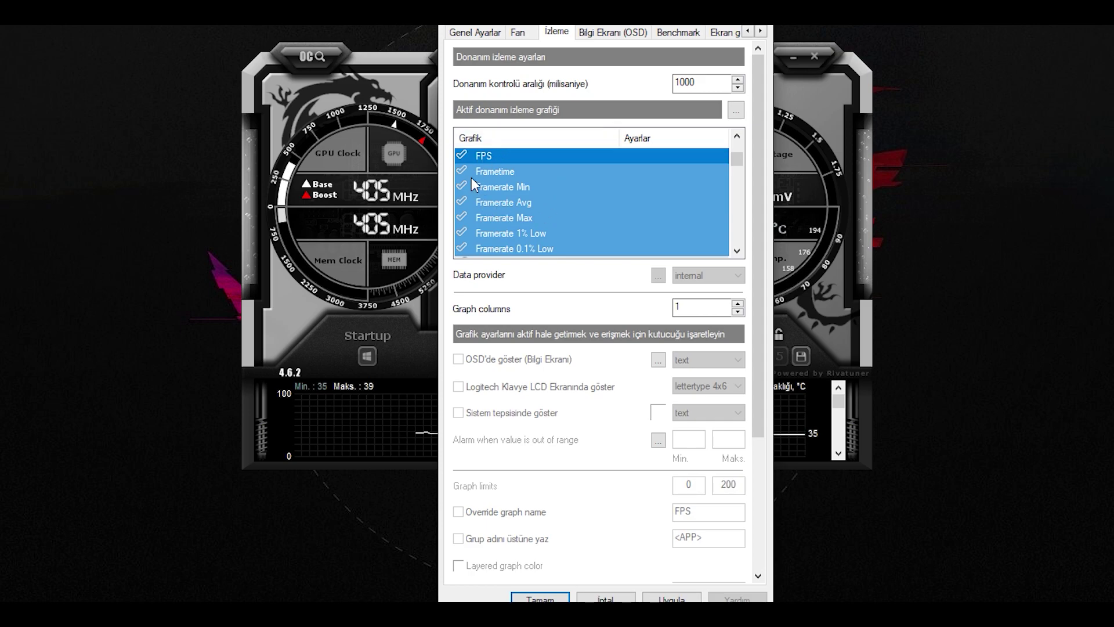
Step: Review the rearranged graph order from GPU Sıcaklığı down through the frame-rate entries
scroll(570, 199, up, 4)
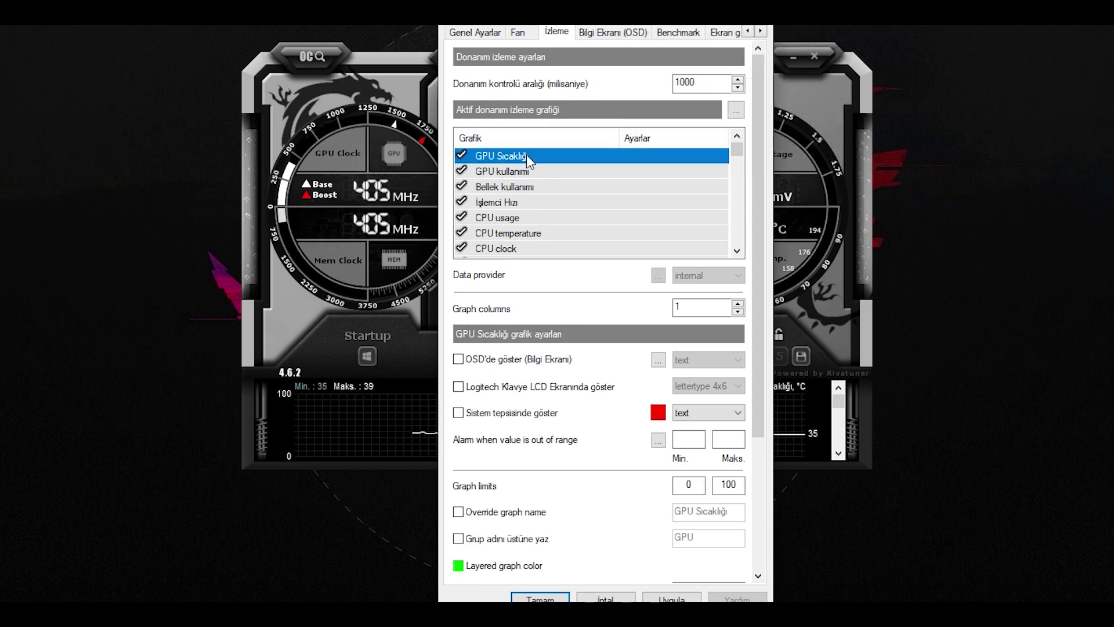
key(Down)
key(Down)
key(Down)
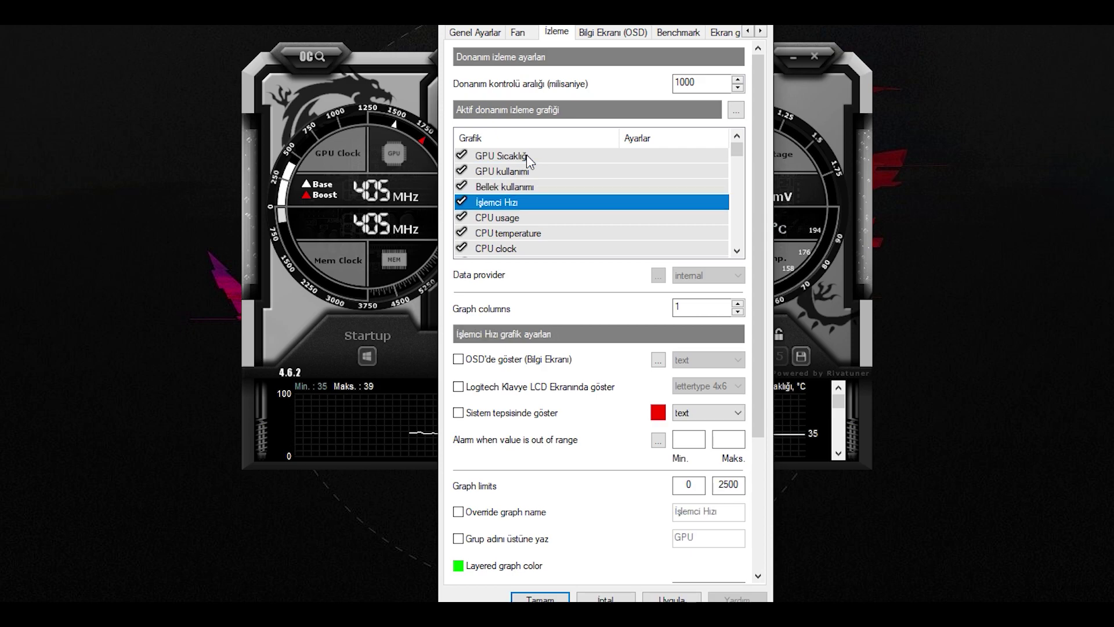
key(Down)
key(Down)
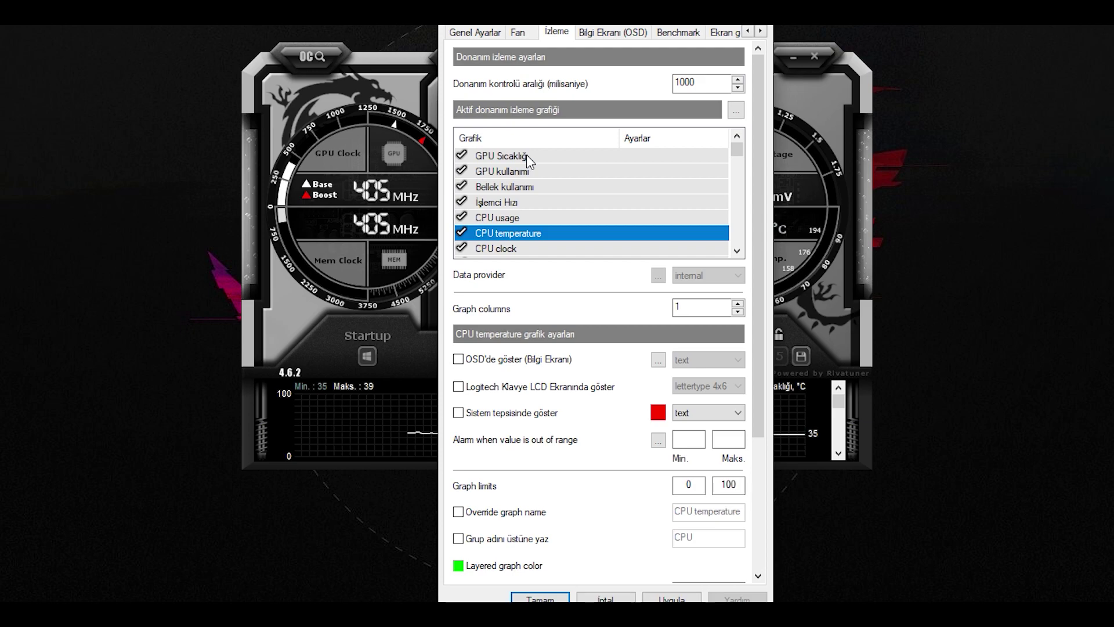
key(Down)
key(Down)
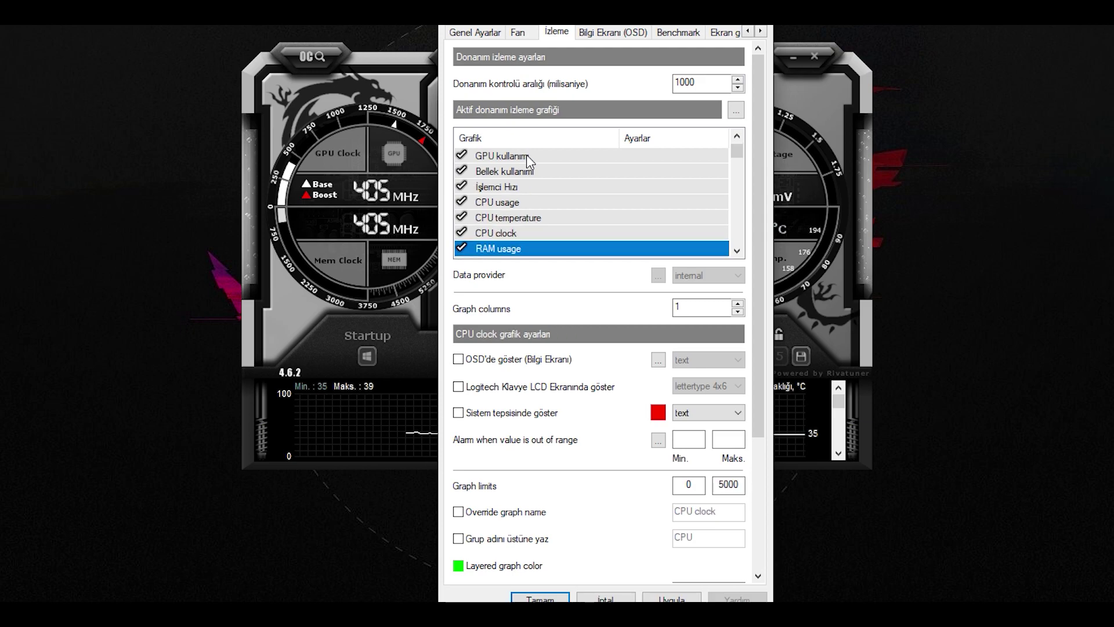
key(Down)
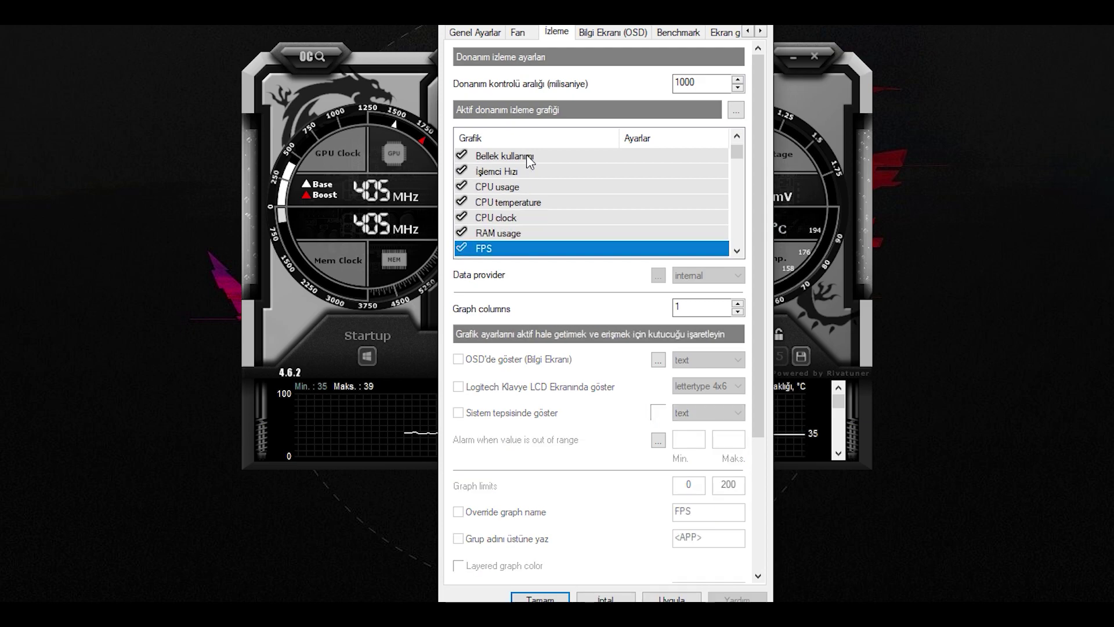
key(Down)
key(Down)
key(Down)
key(Down)
key(Down)
key(Down)
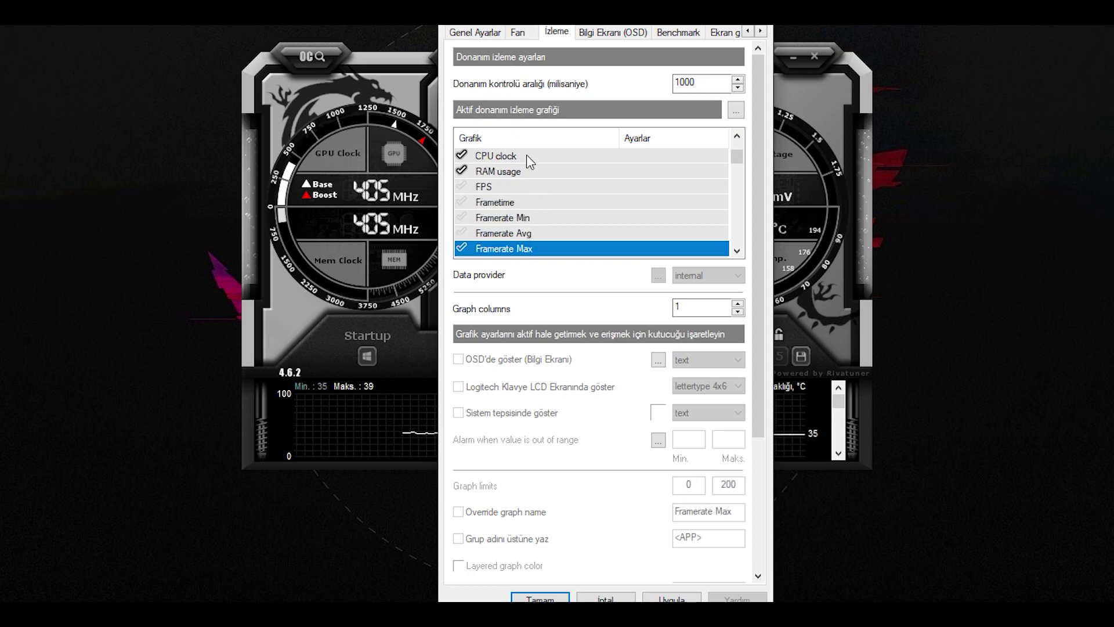
click(527, 155)
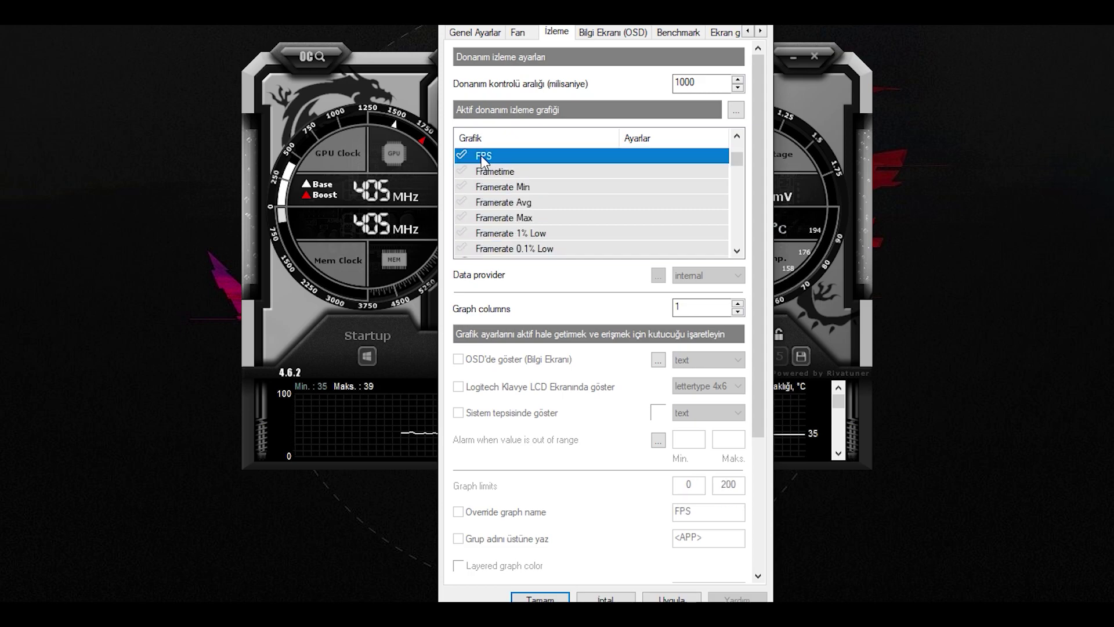
Step: Apply the rearranged monitoring graph list
drag(518, 252, 514, 228)
click(672, 598)
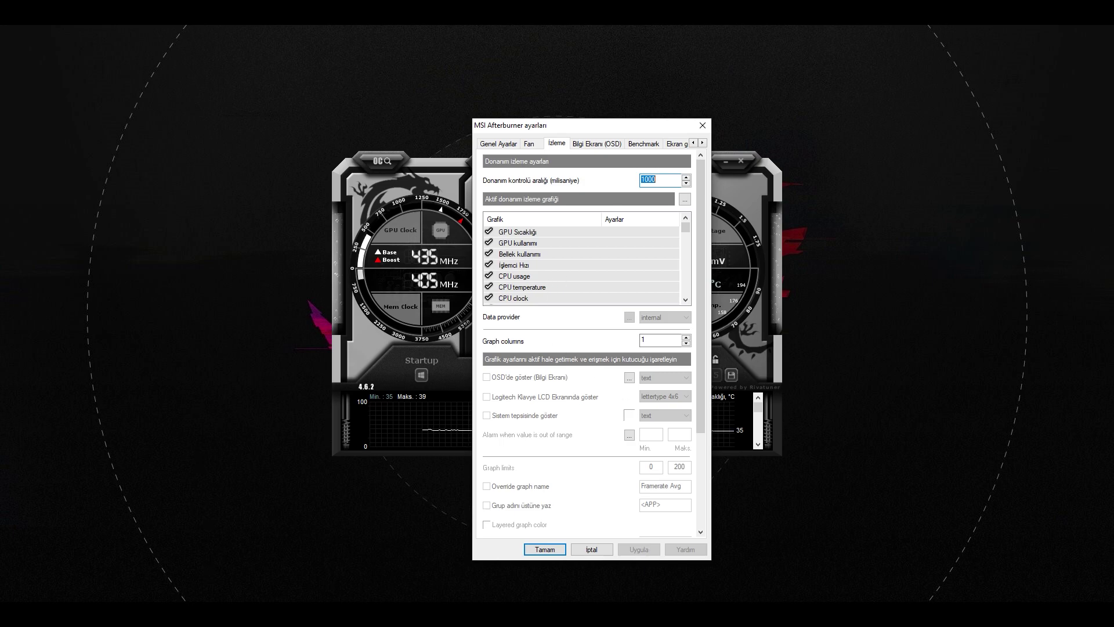
Step: Switch to FurMark and start the GPU stress test at 800x600, accepting its caution notice
mouse_move(156, 615)
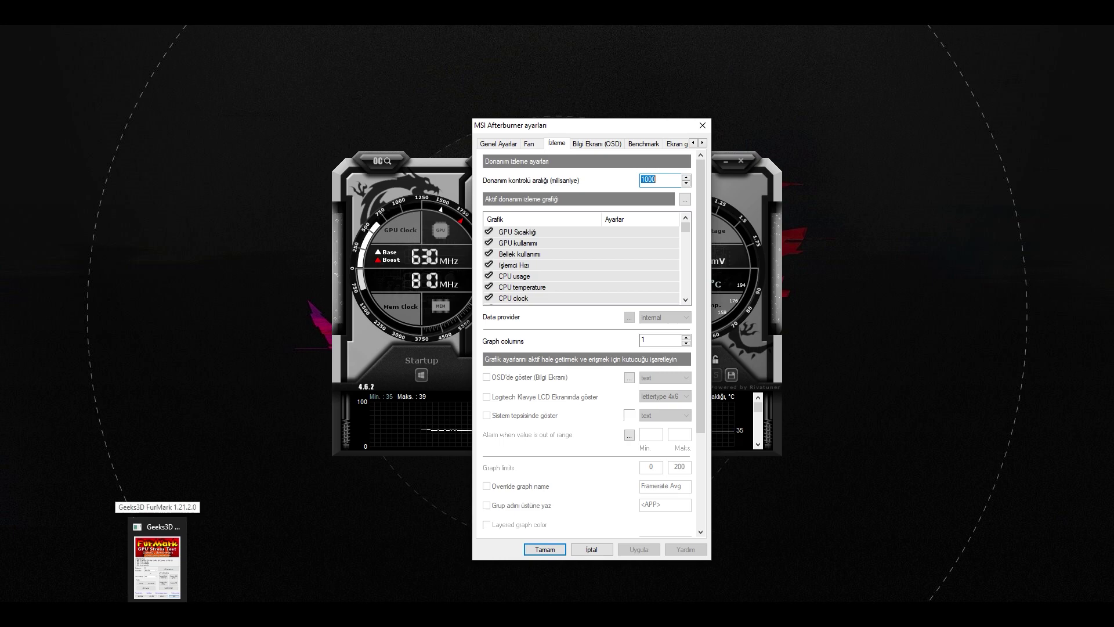
click(156, 560)
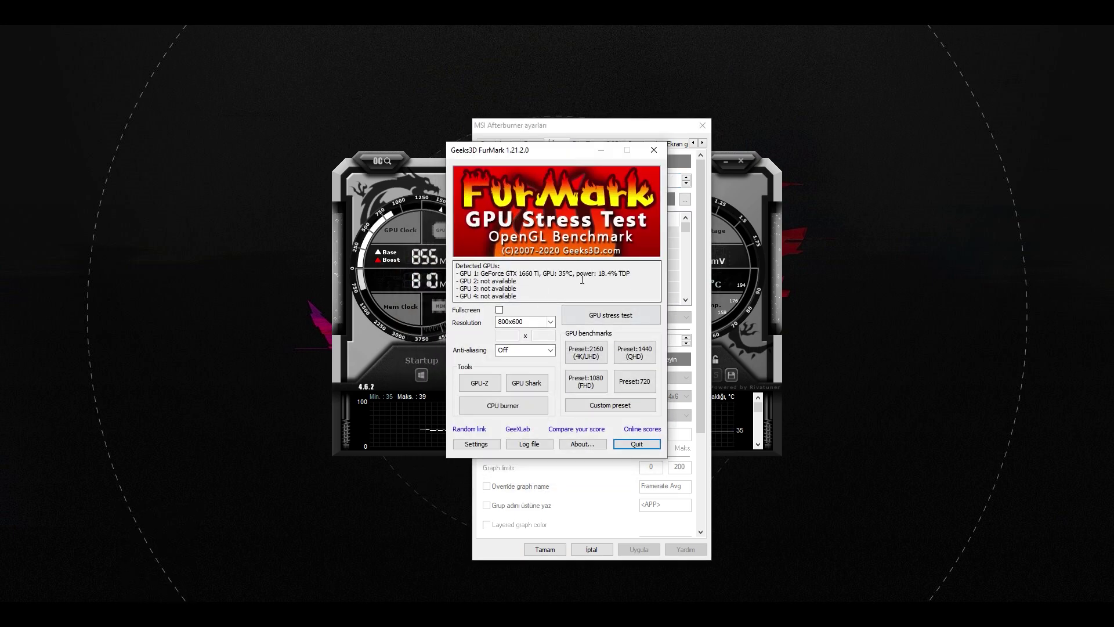
click(608, 314)
click(645, 353)
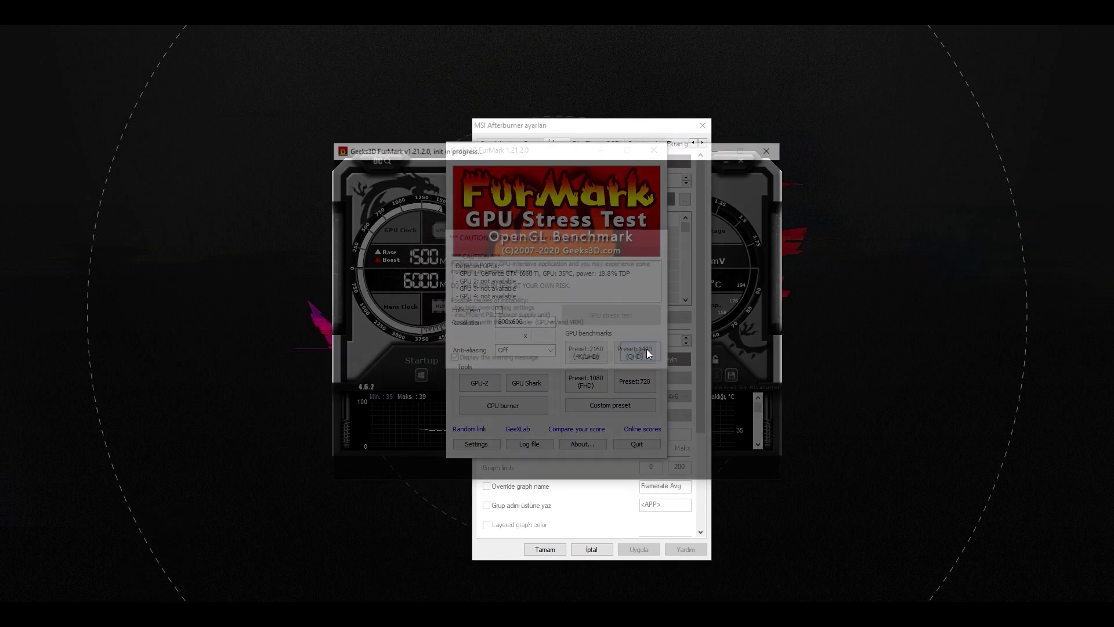
Step: Move the stress test window aside and bring the MSI Afterburner settings window to the front beside it
drag(535, 153, 210, 144)
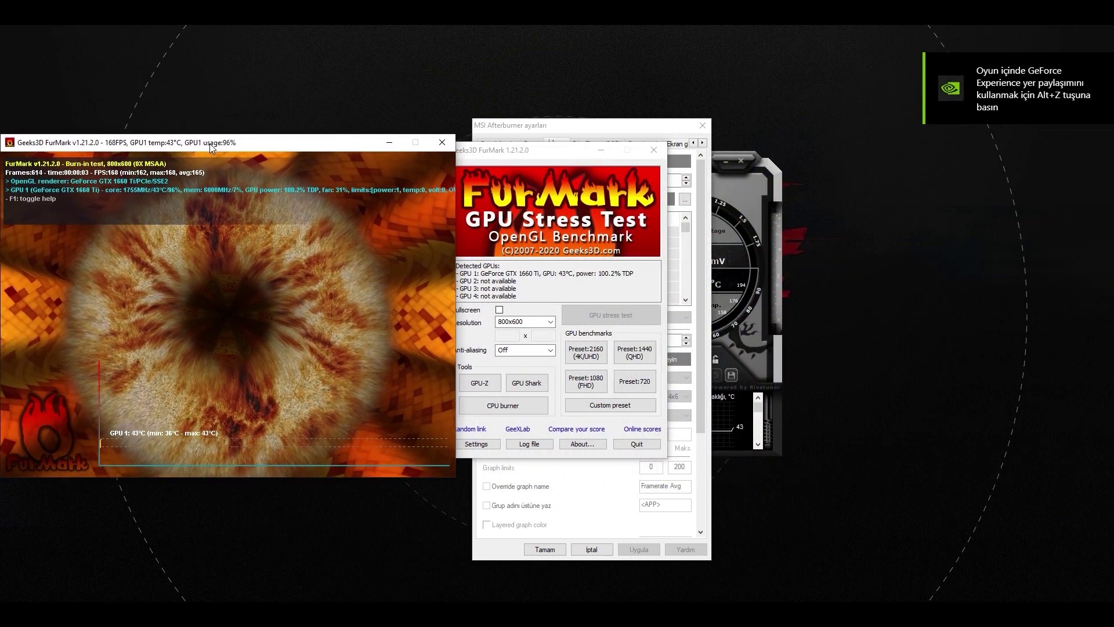
click(597, 130)
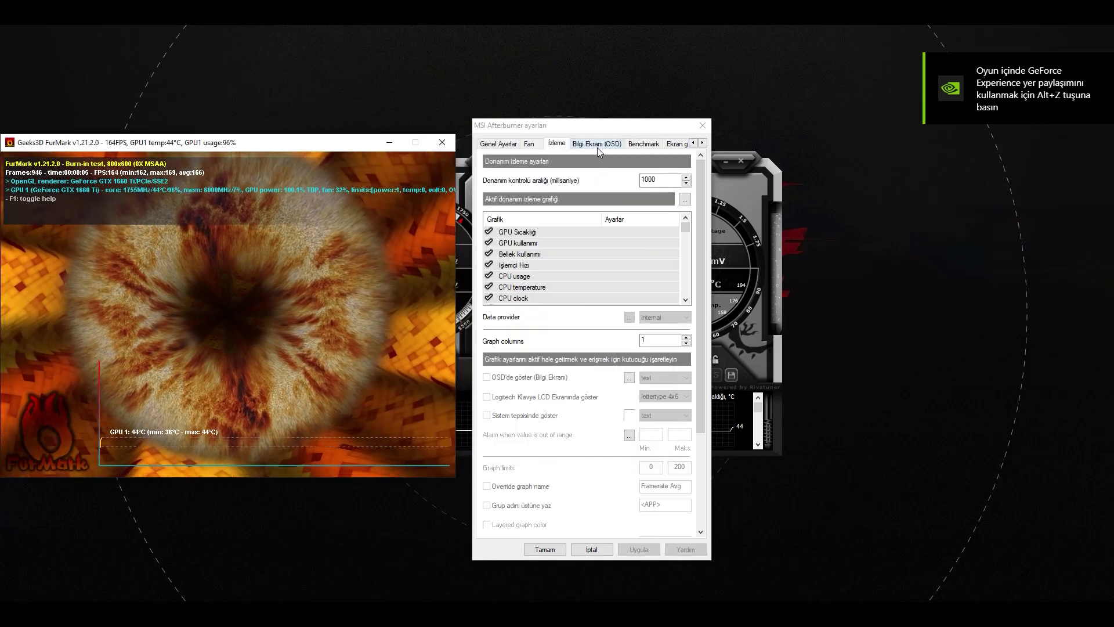
drag(615, 128, 611, 132)
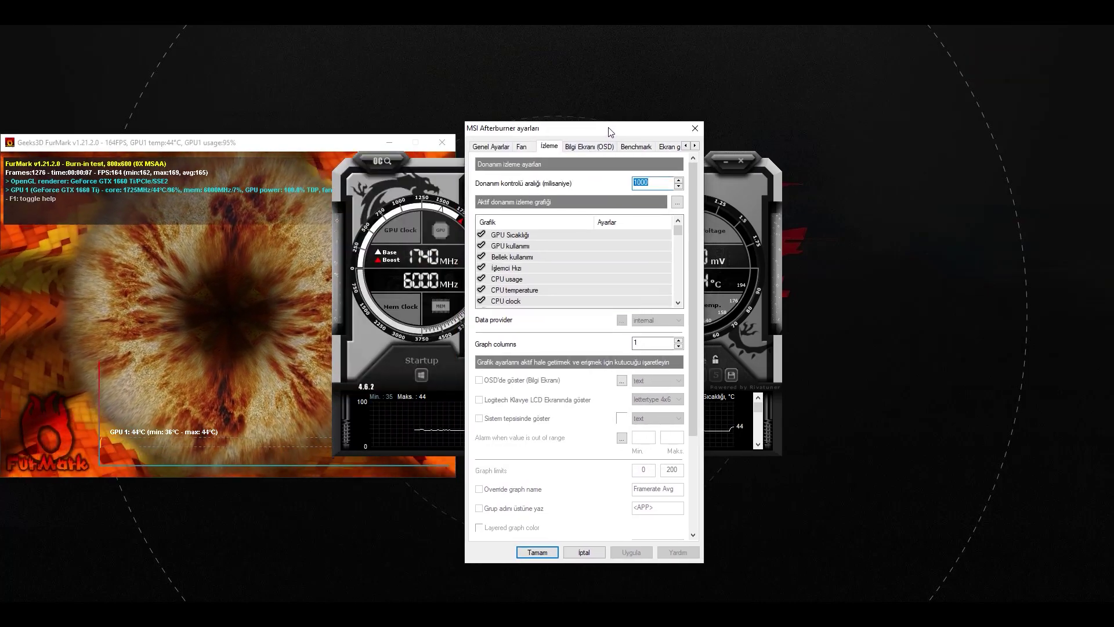
Step: Turn on on-screen display for the GPU Sıcaklığı, Bellek kullanımı, İşlemci Hızı, CPU usage and CPU temperature graphs
click(513, 235)
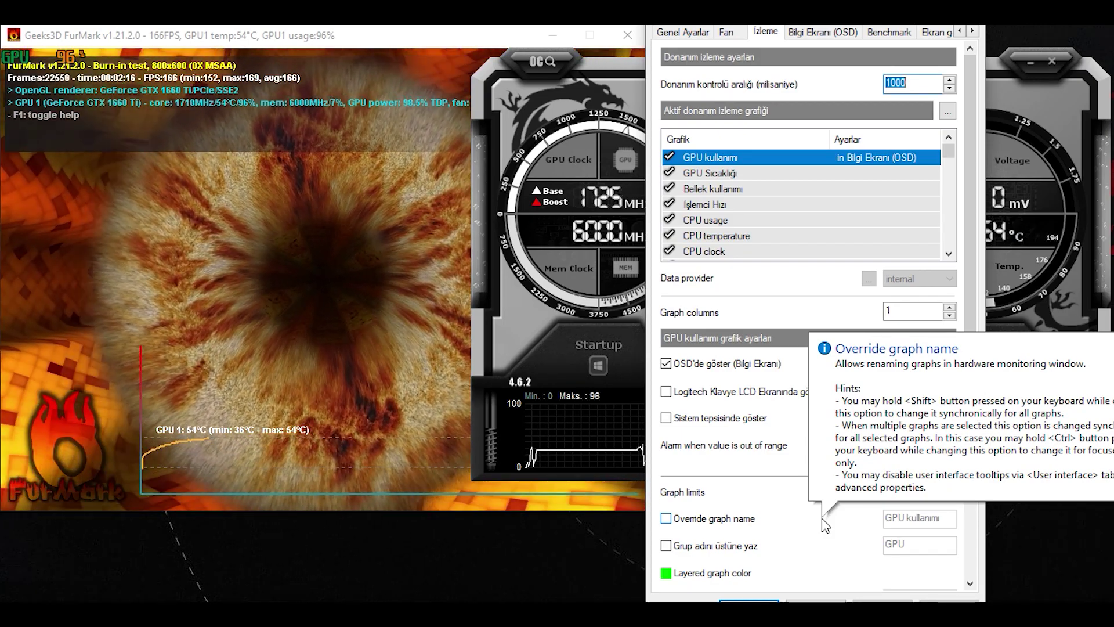
click(704, 173)
click(712, 189)
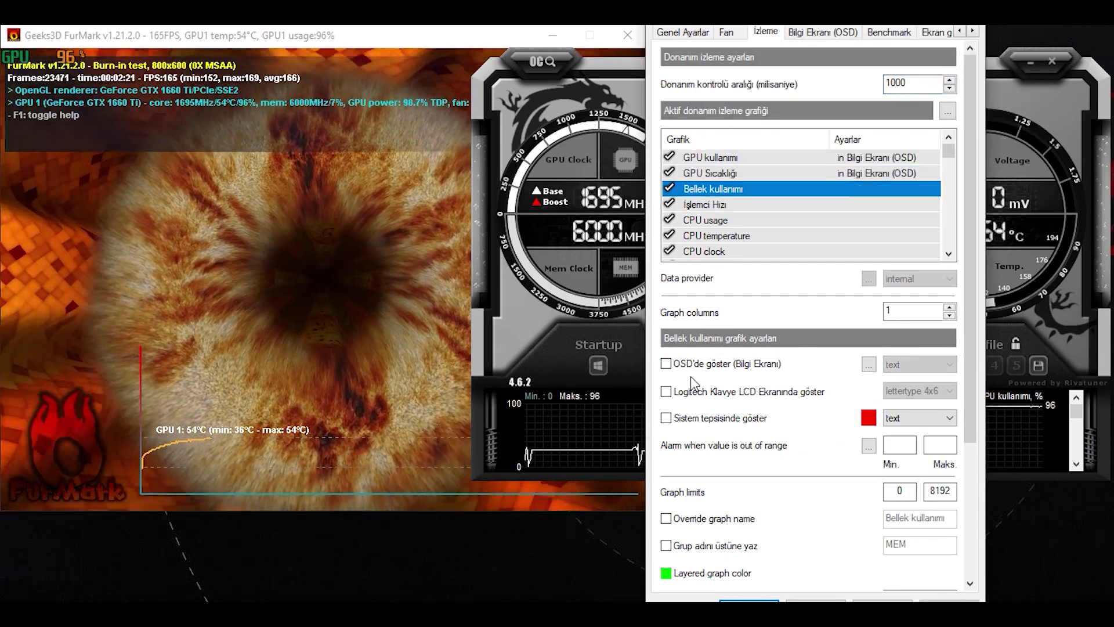
click(666, 364)
click(711, 204)
click(706, 220)
click(666, 364)
click(716, 236)
click(666, 364)
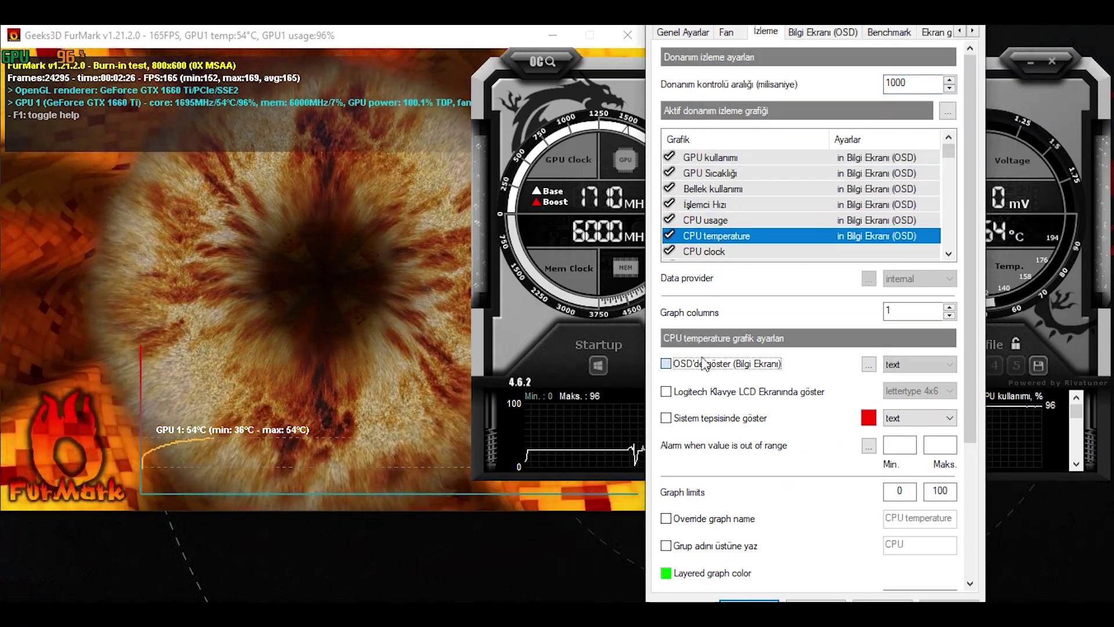
Step: Turn on on-screen display for the CPU clock and RAM usage graphs
click(704, 251)
click(666, 363)
scroll(726, 222, down, 1)
click(725, 220)
click(666, 364)
Step: Activate the Frametime, Framerate Min, Avg, Max and 1% Low graphs, and show Frametime in the on-screen display
click(680, 236)
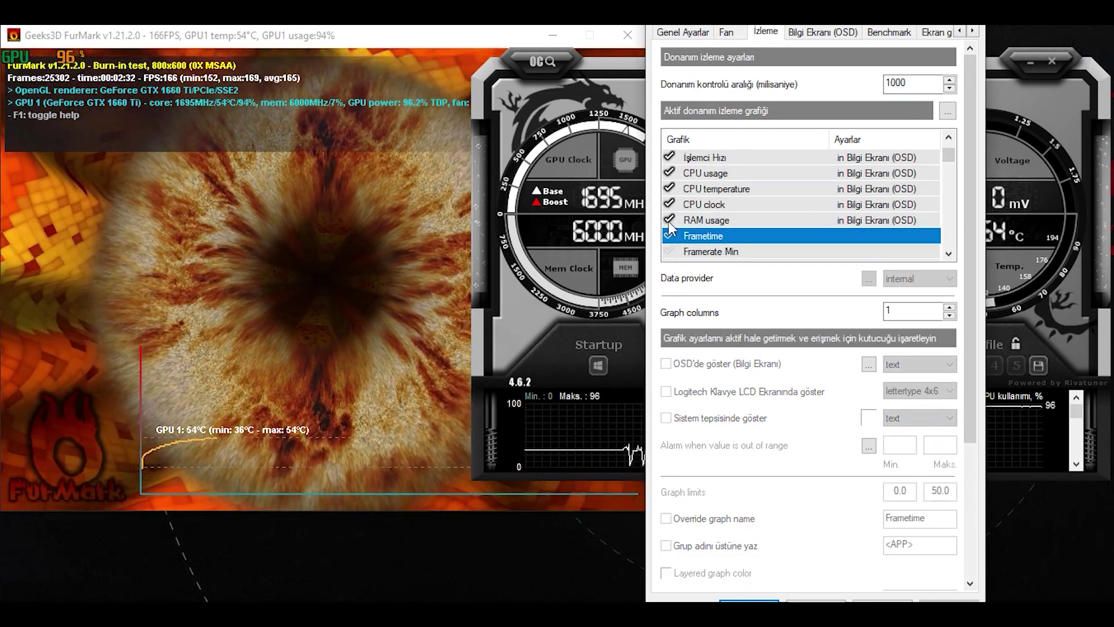
click(699, 220)
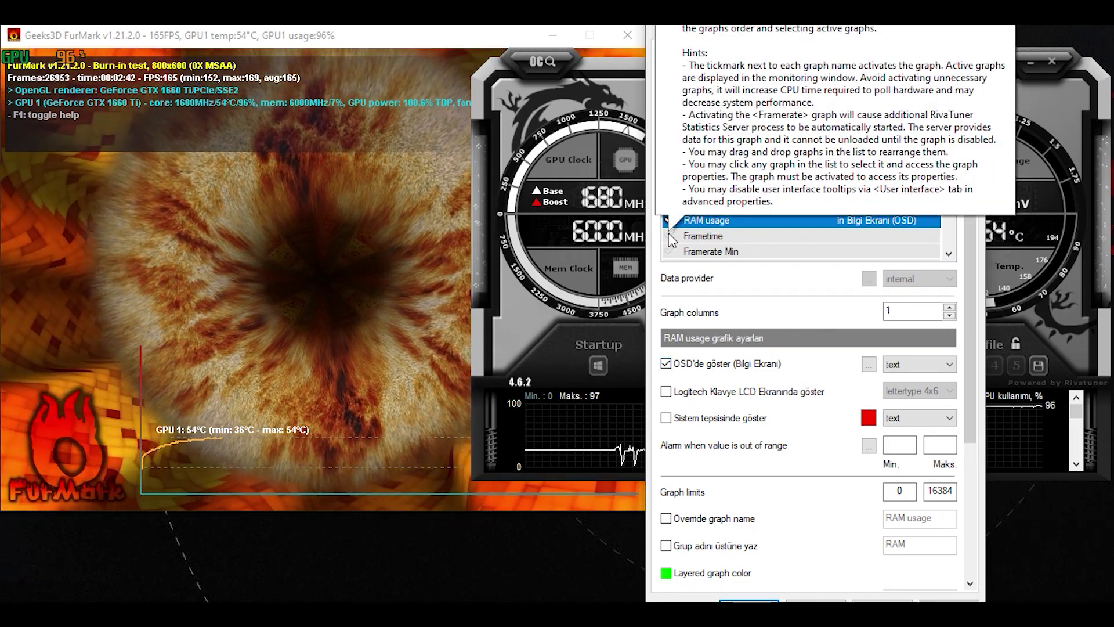
click(696, 235)
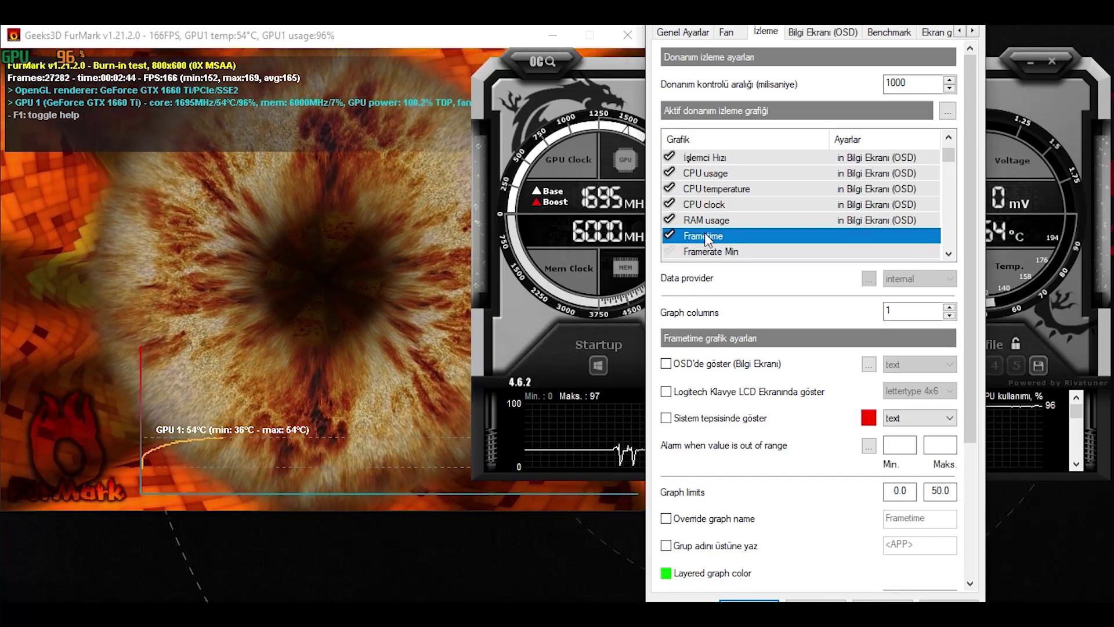
click(669, 252)
click(670, 220)
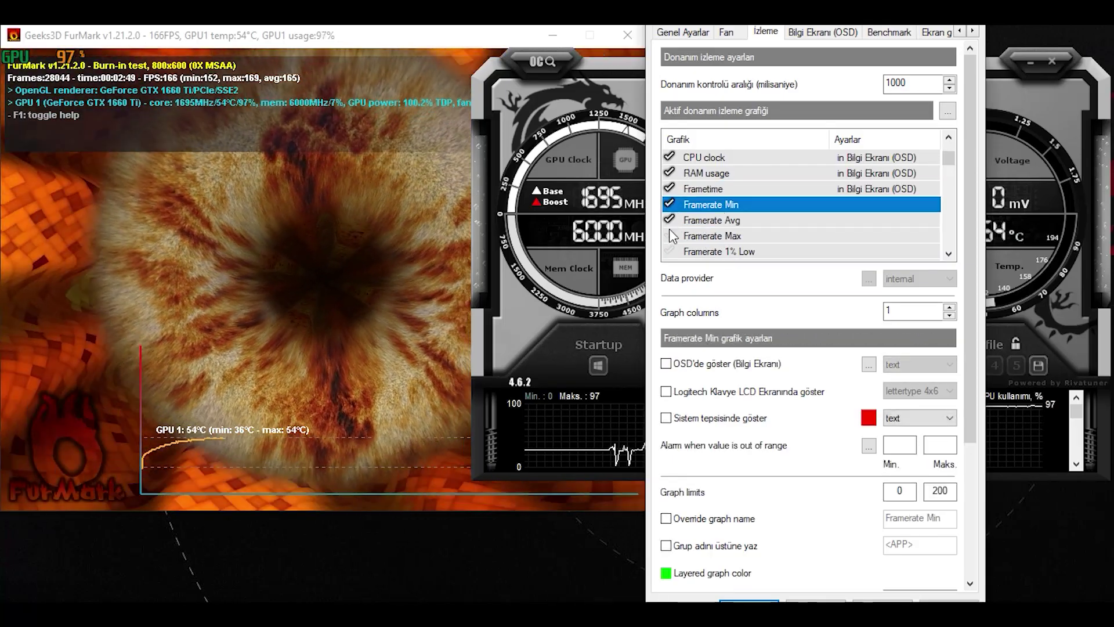
click(669, 236)
click(669, 204)
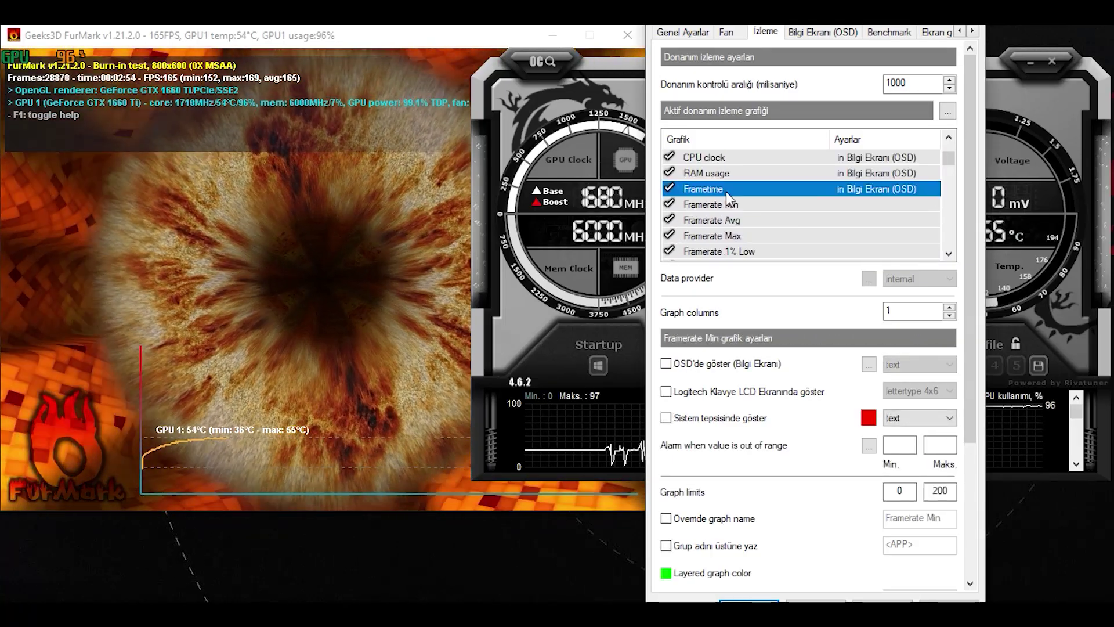
Step: Show the Framerate Min, Avg, Max, 1% Low and 0.1% Low graphs in the on-screen display and apply the settings
click(665, 363)
click(712, 220)
click(665, 364)
click(713, 236)
click(666, 363)
click(720, 251)
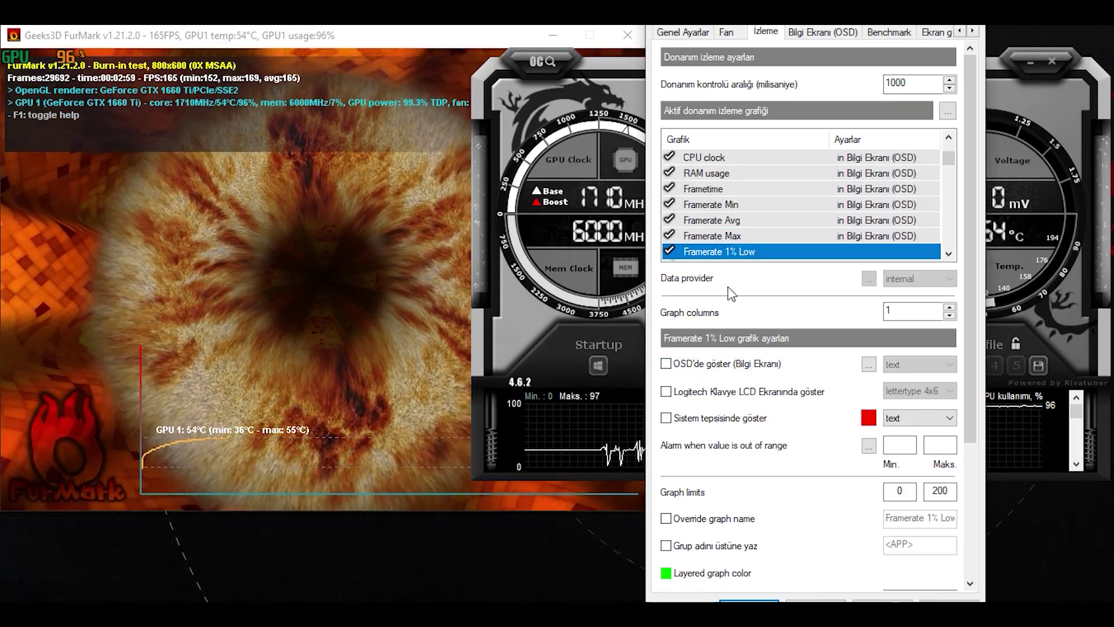
click(665, 363)
scroll(801, 232, down, 1)
click(723, 220)
click(666, 363)
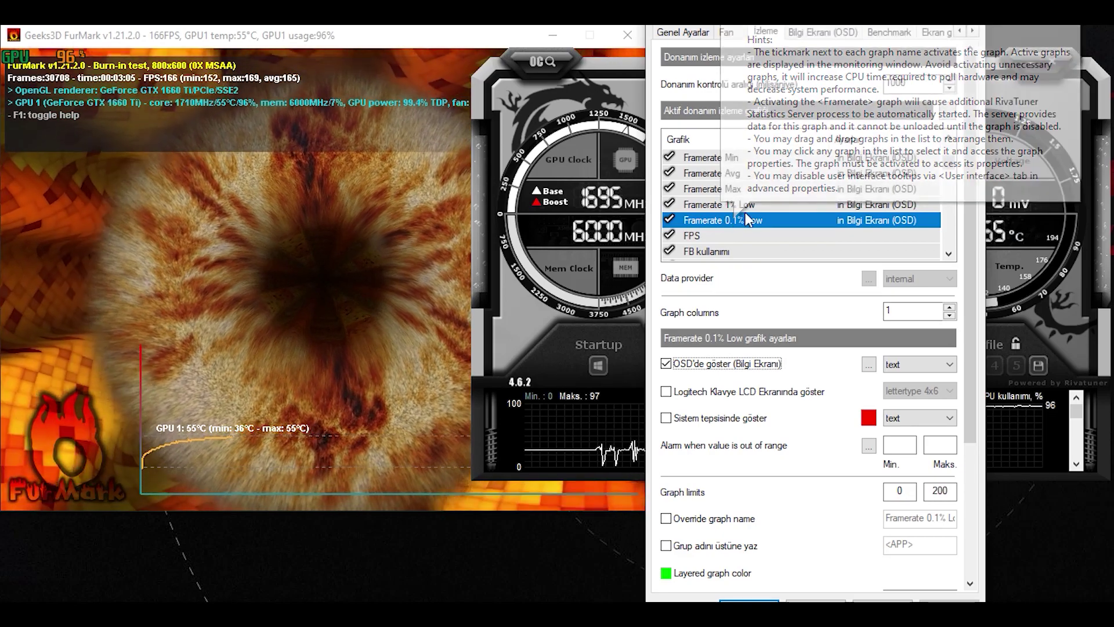
scroll(748, 219, up, 5)
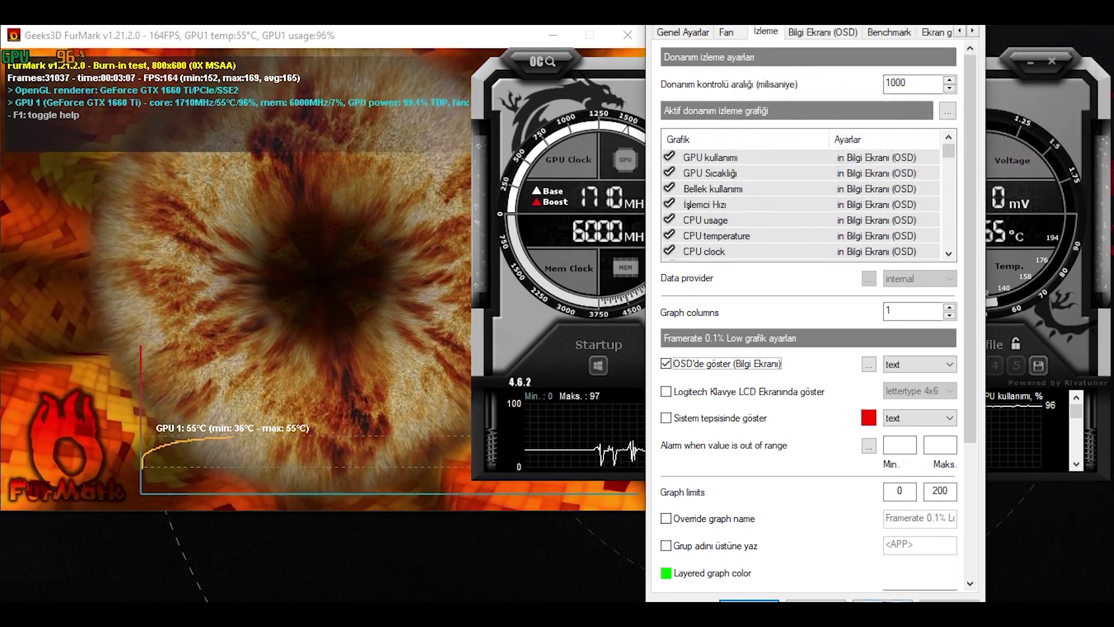
key(Tab)
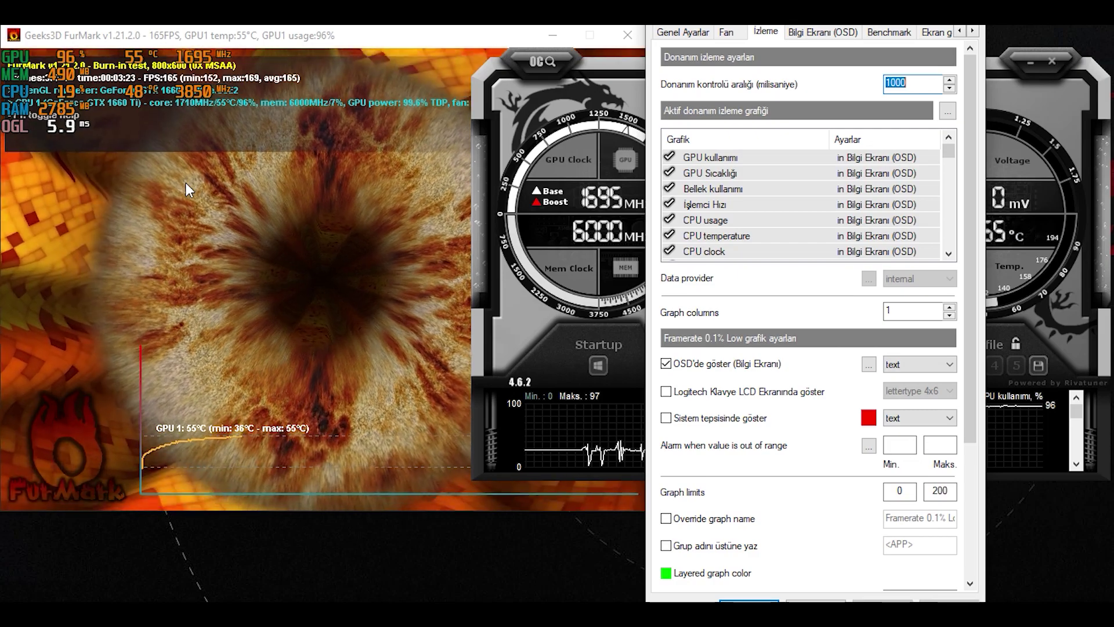
Step: Set the benchmark Begin recording hotkey to Num 1 and start FPS recording in the running FurMark test
scroll(751, 186, down, 3)
scroll(751, 186, up, 1)
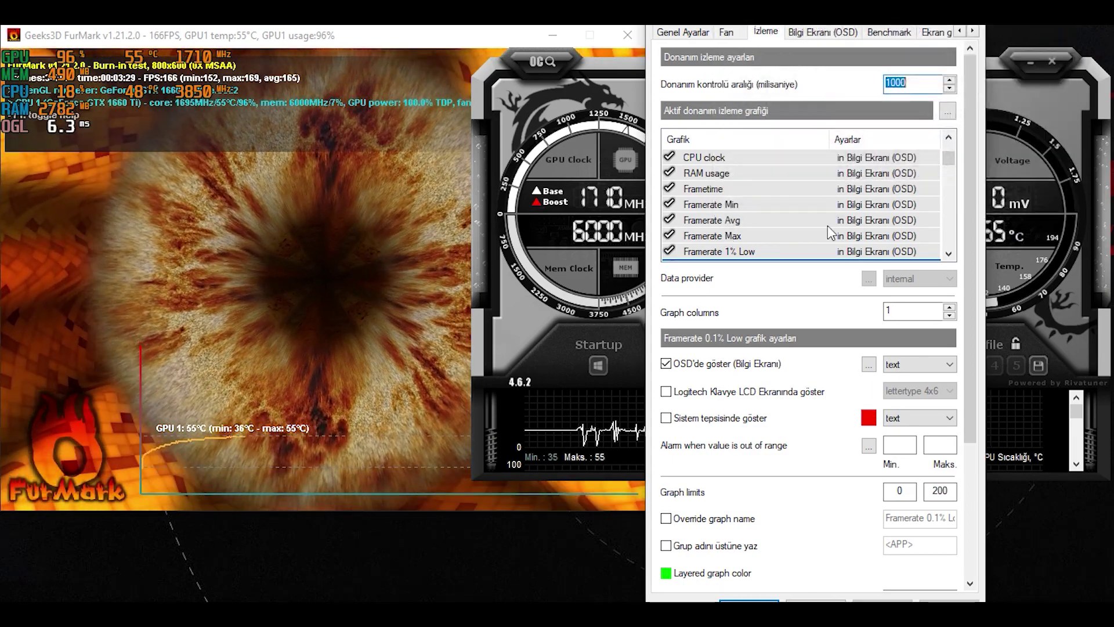
click(884, 33)
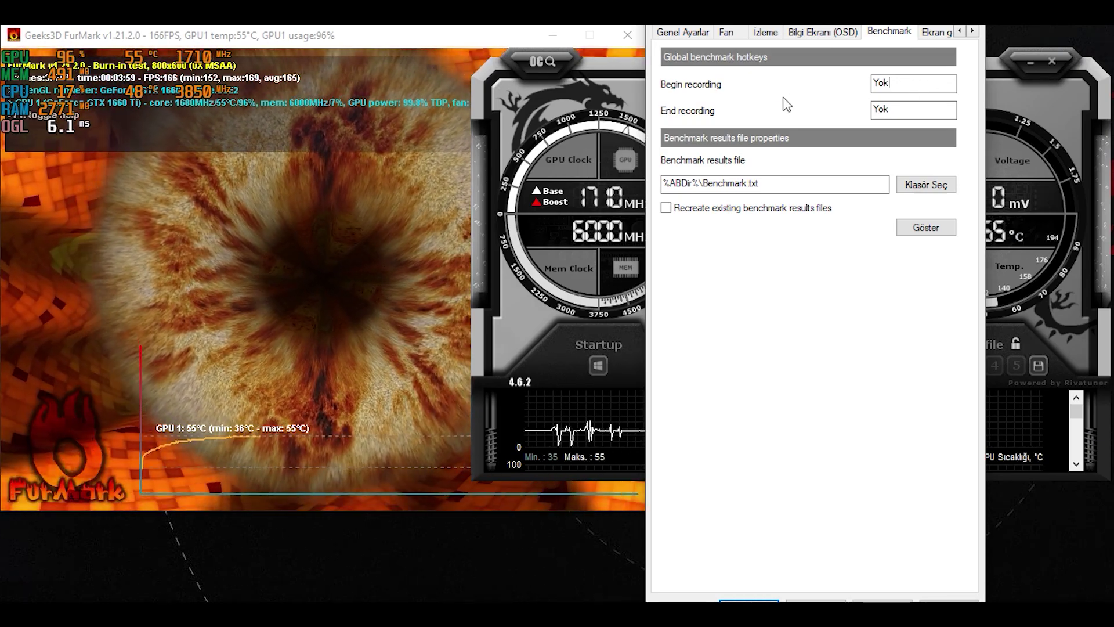
click(906, 83)
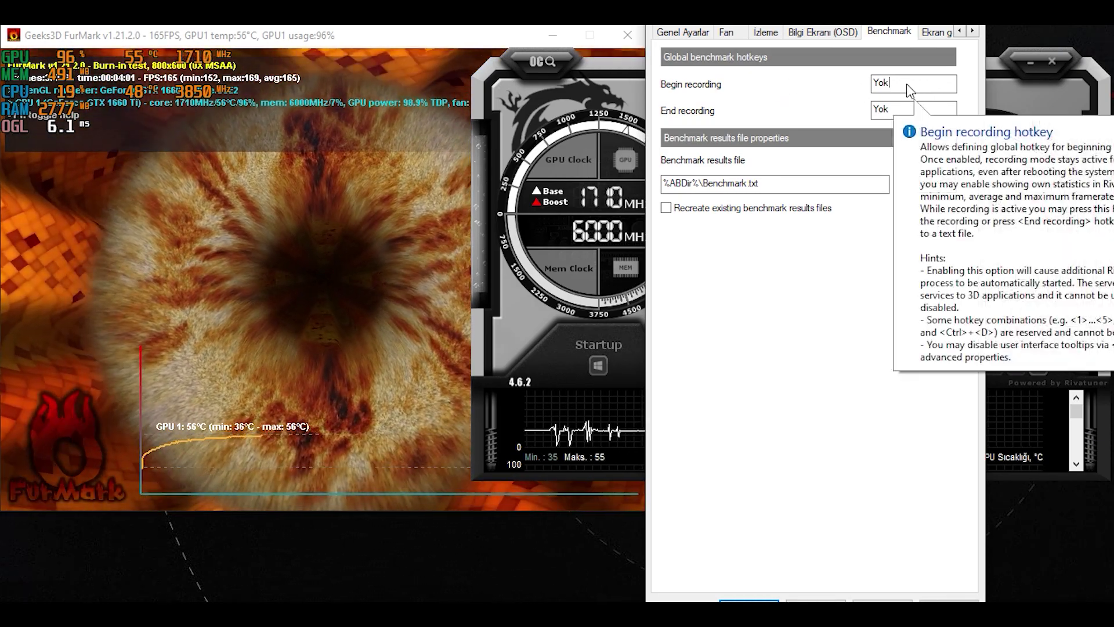
key(KP_1)
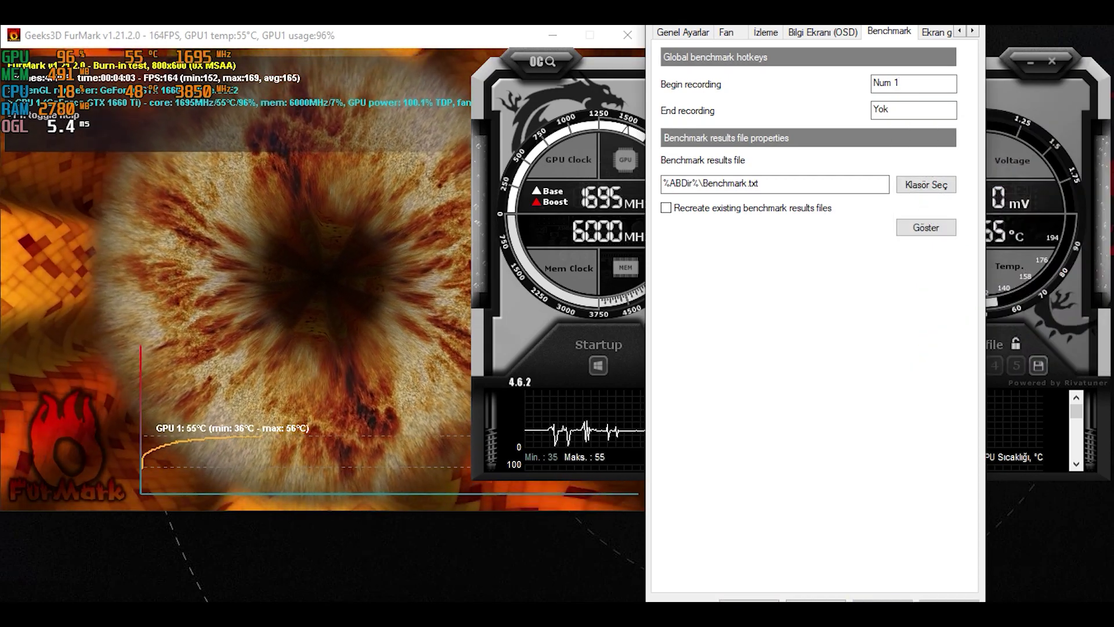
key(Return)
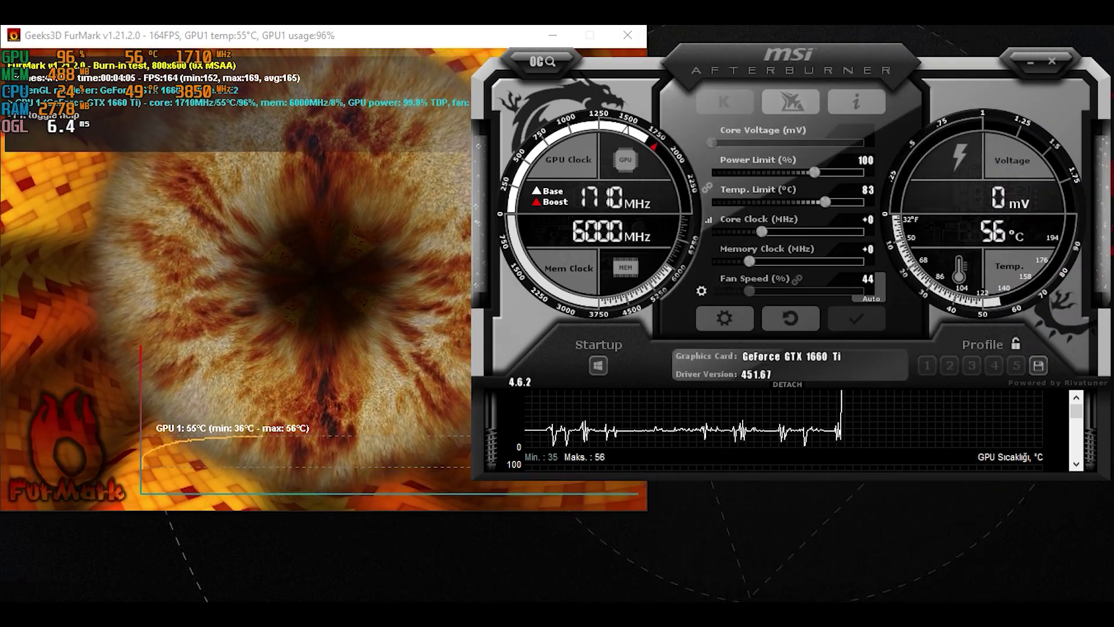
click(310, 290)
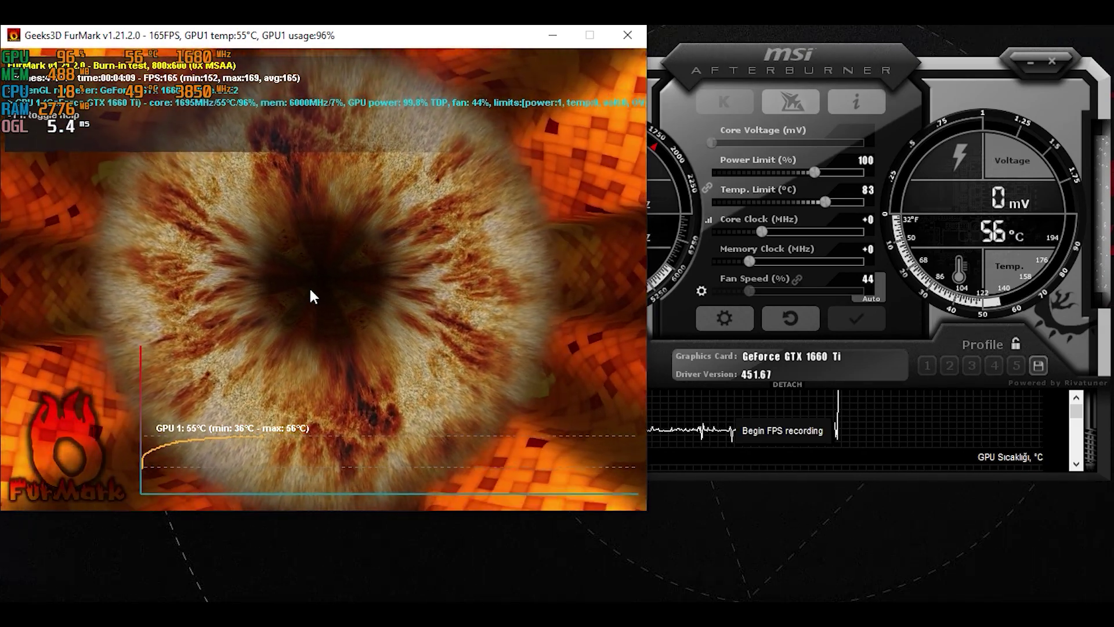
key(F12)
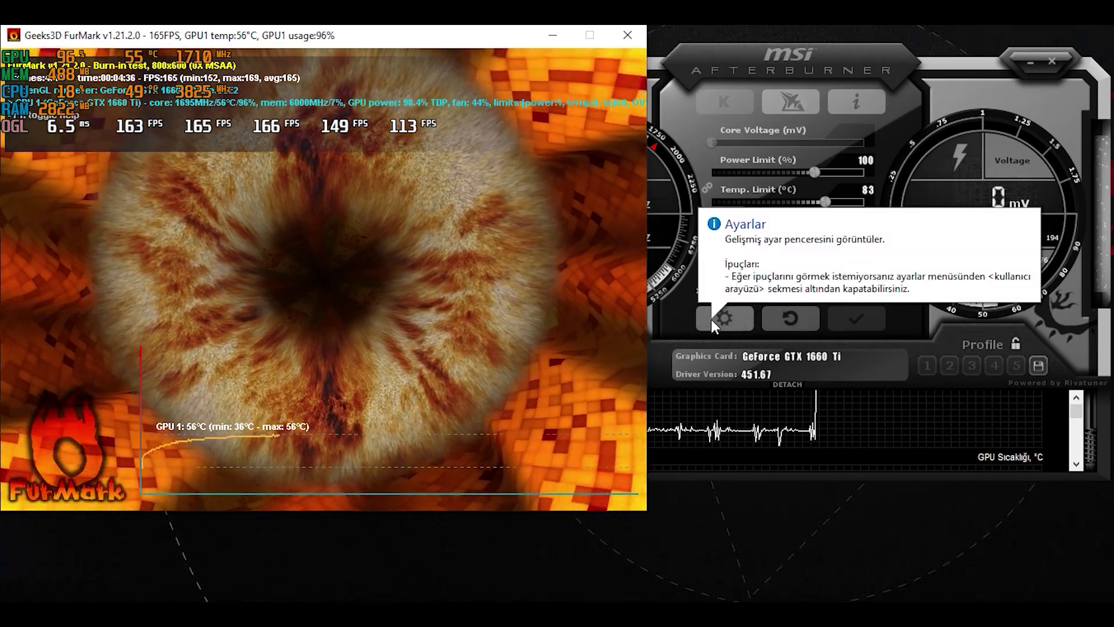
Step: Override the group name of the GPU kullanımı graph with "GTX 1660Ti" in the monitoring settings and apply it
click(712, 319)
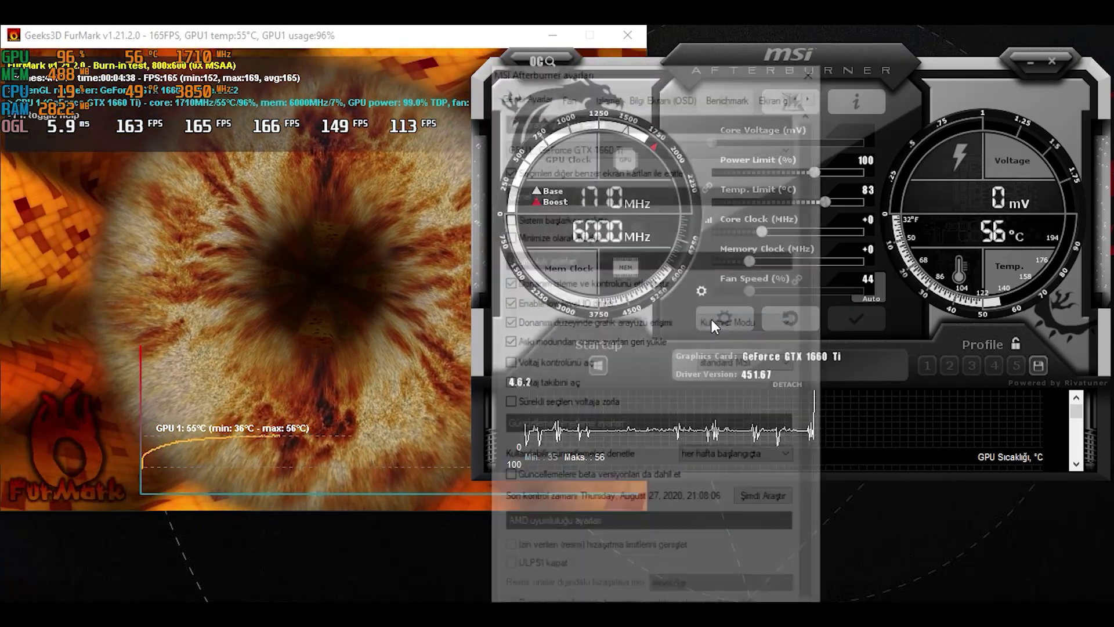
drag(649, 64, 814, 24)
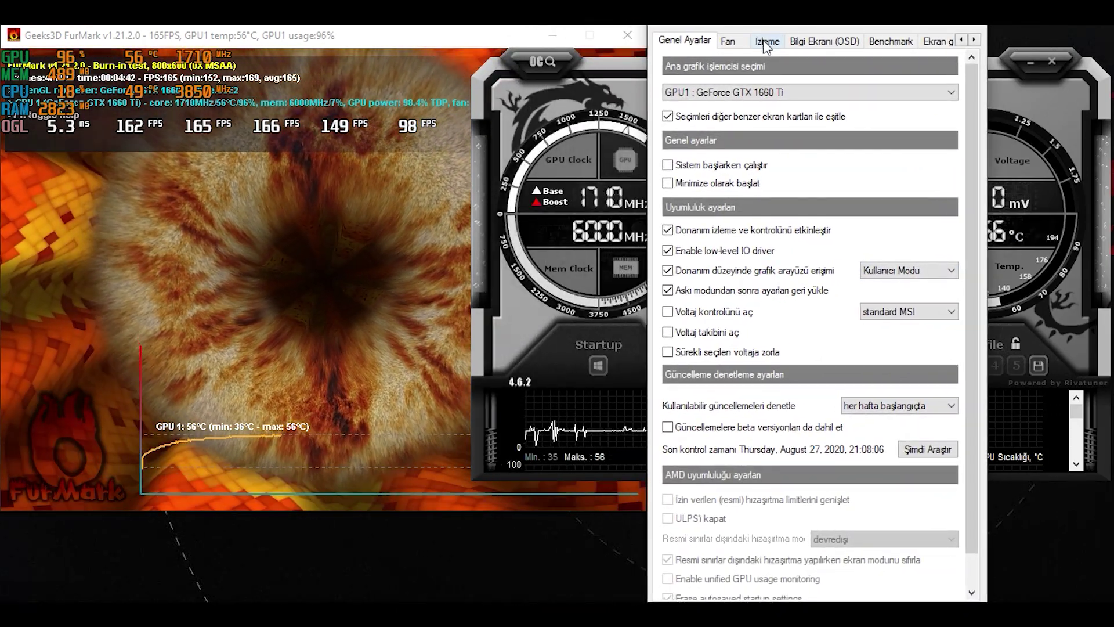
click(766, 42)
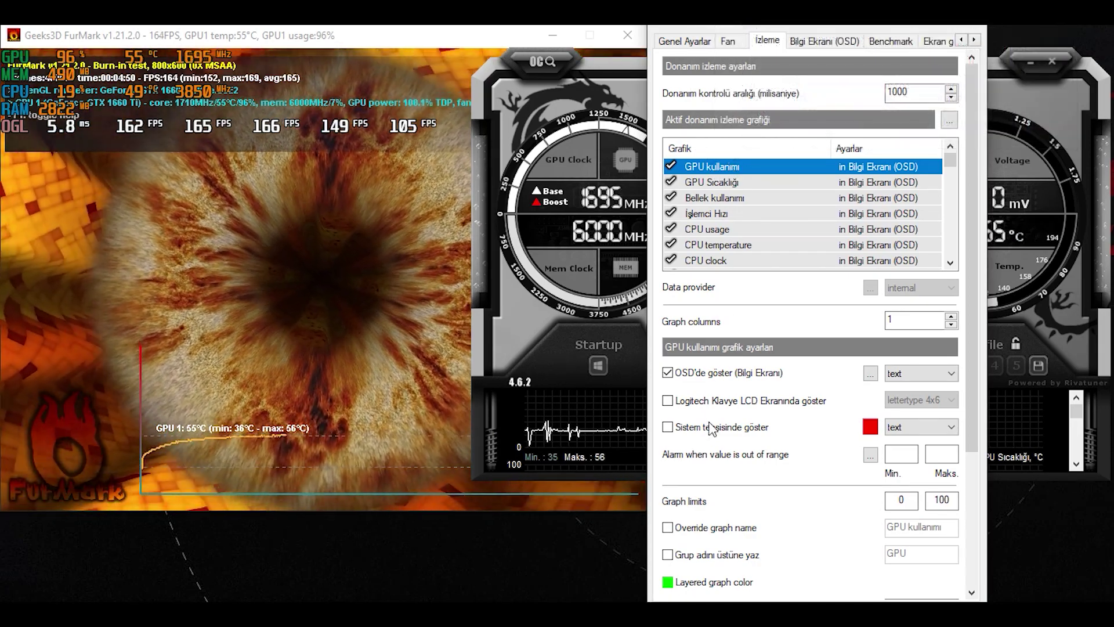
click(668, 555)
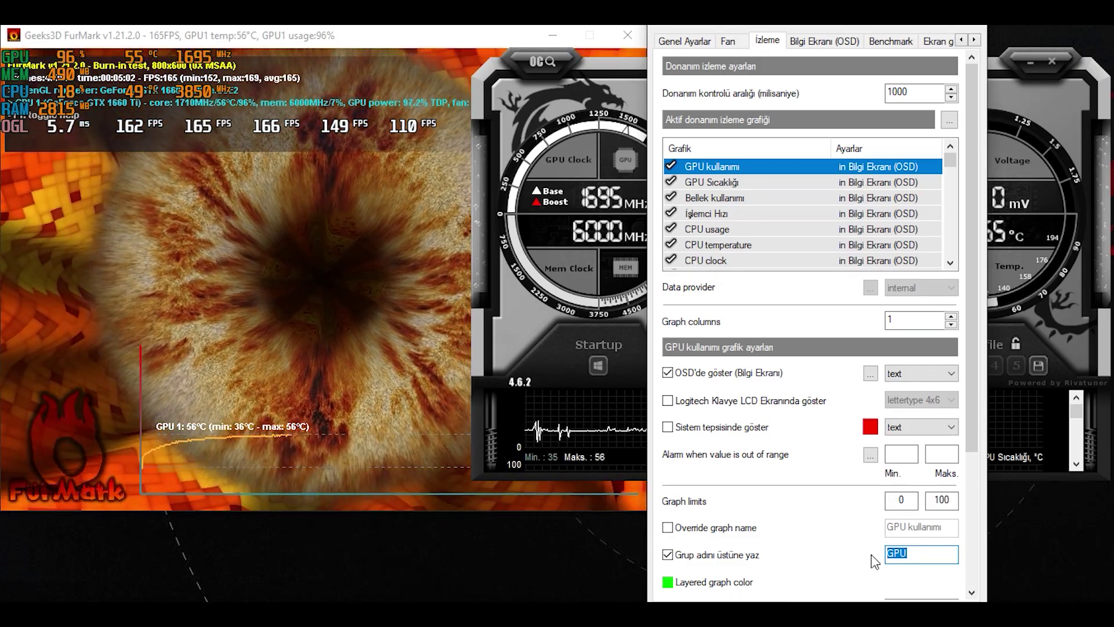
text(GTX 1660T)
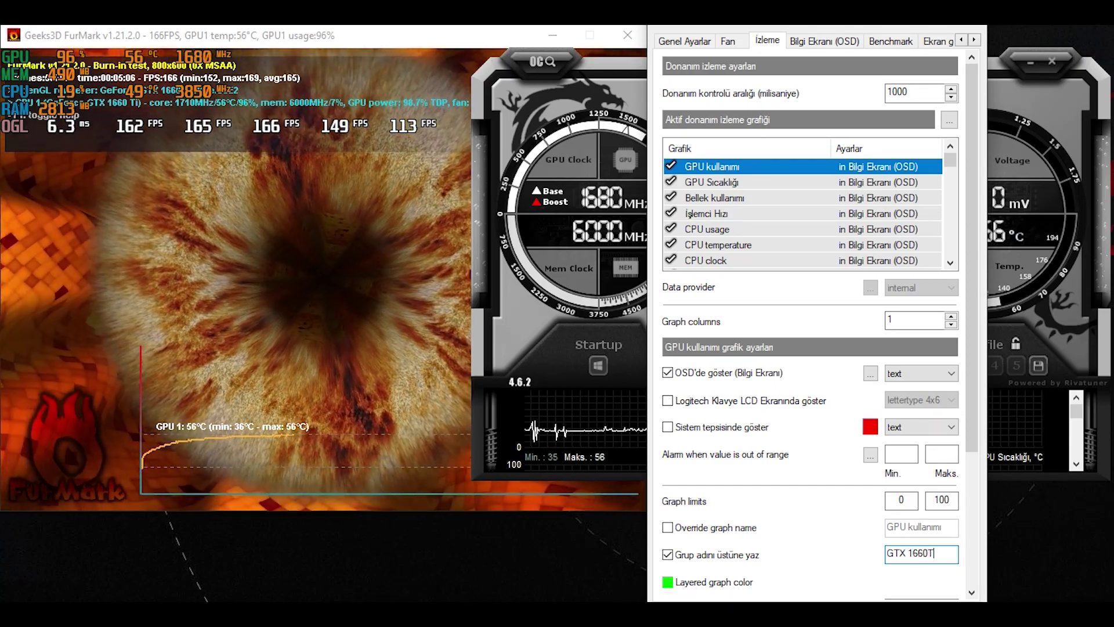
text(i)
key(Return)
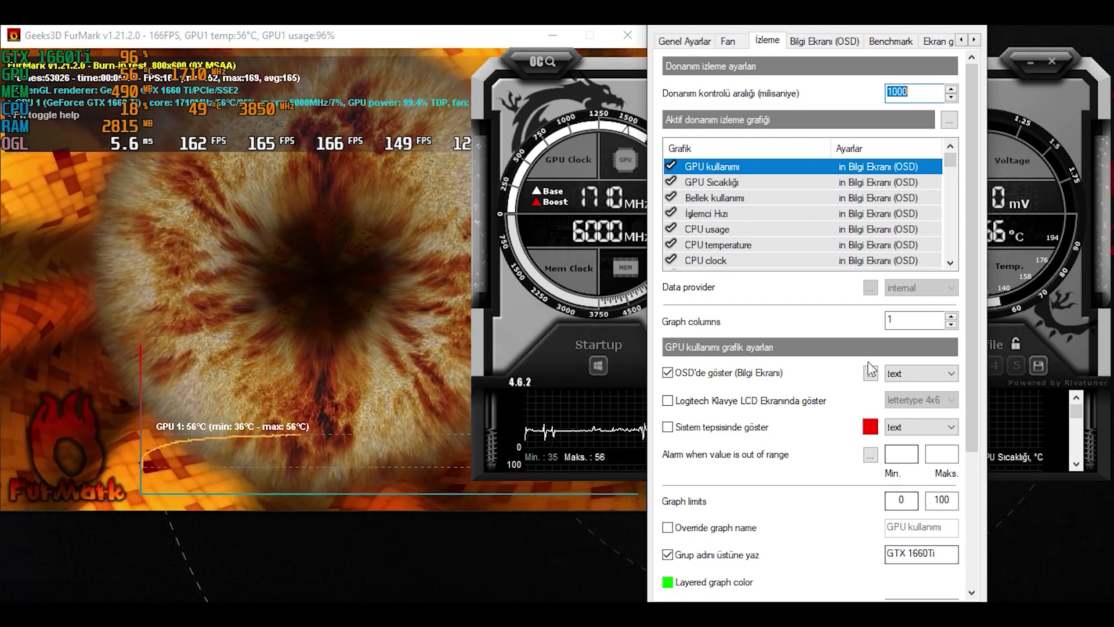
Step: Enable the group name override for the GPU Sıcaklığı graph
click(744, 184)
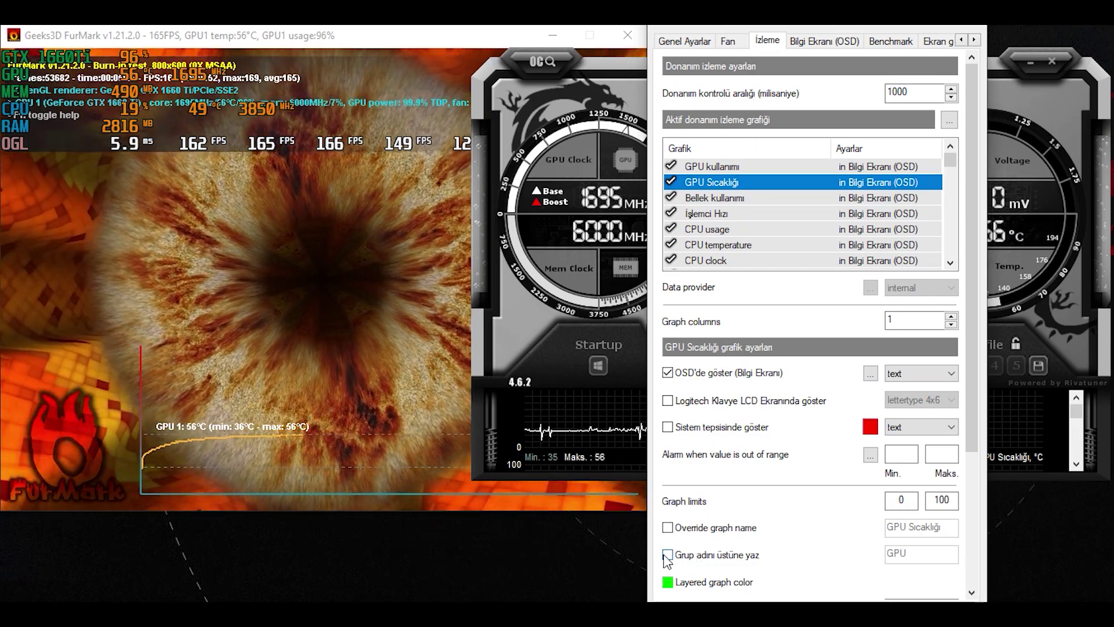
click(700, 557)
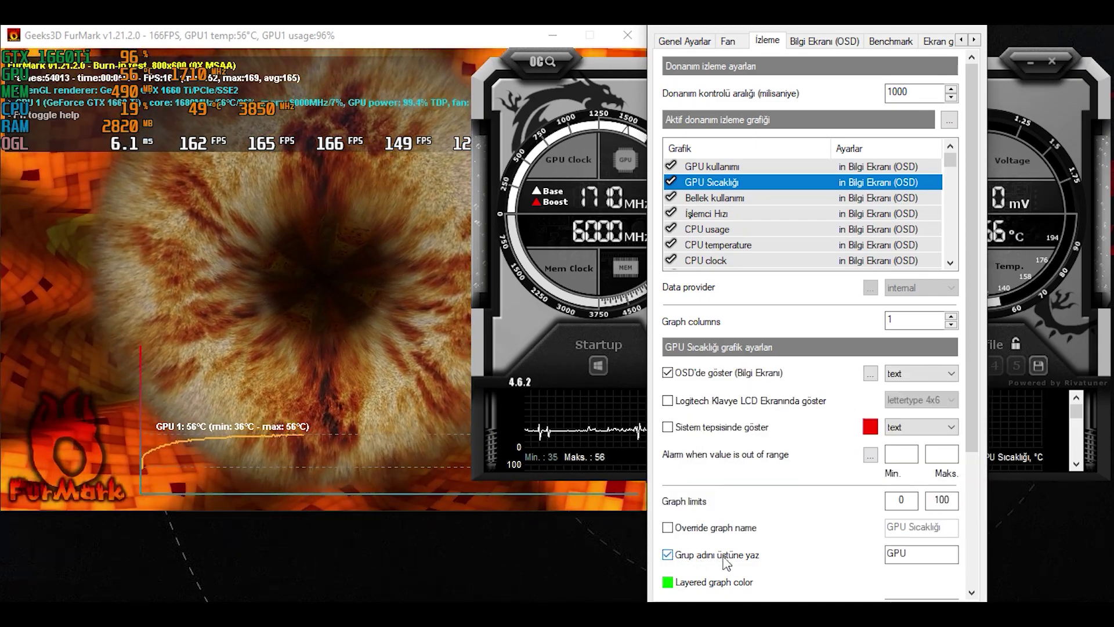